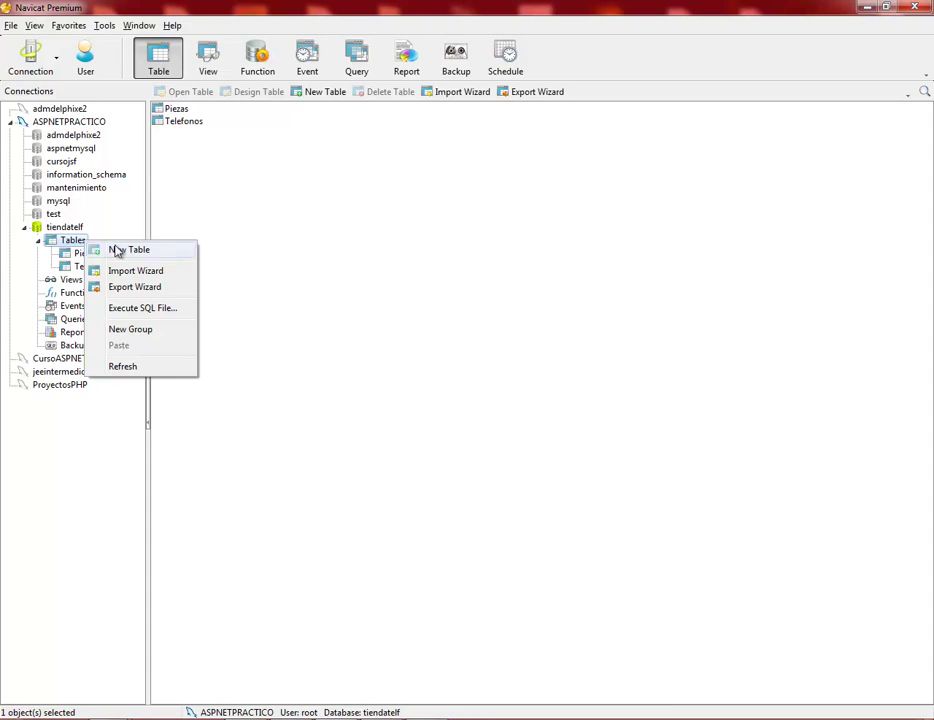
# Step: Start a new table in the tiendatelf database with a non-null int field "id" as its auto-incrementing primary key
pyautogui.click(130, 253)
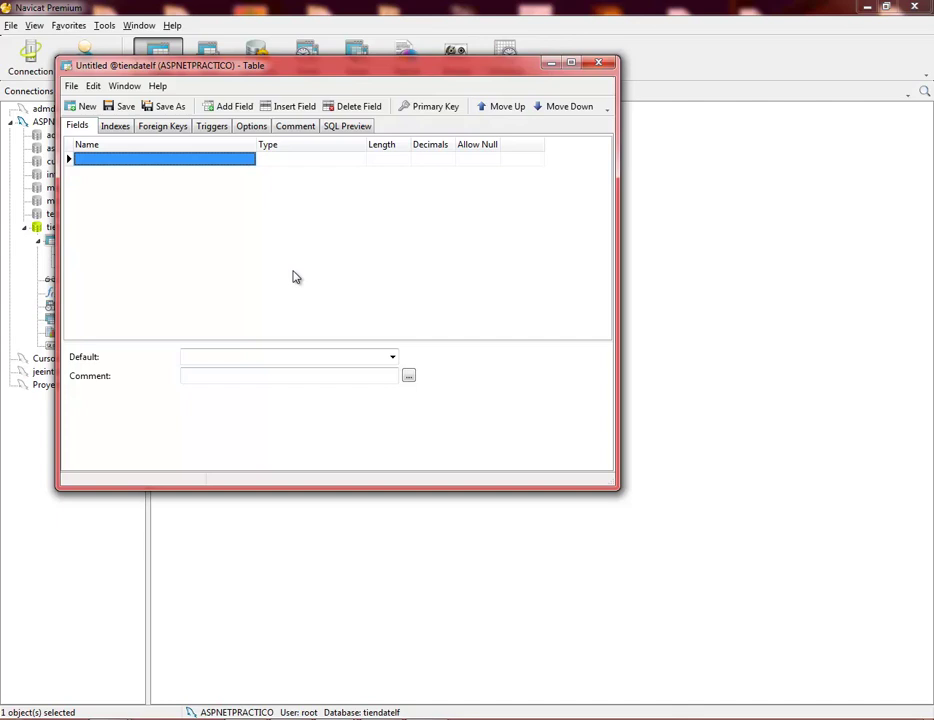
pyautogui.write('id')
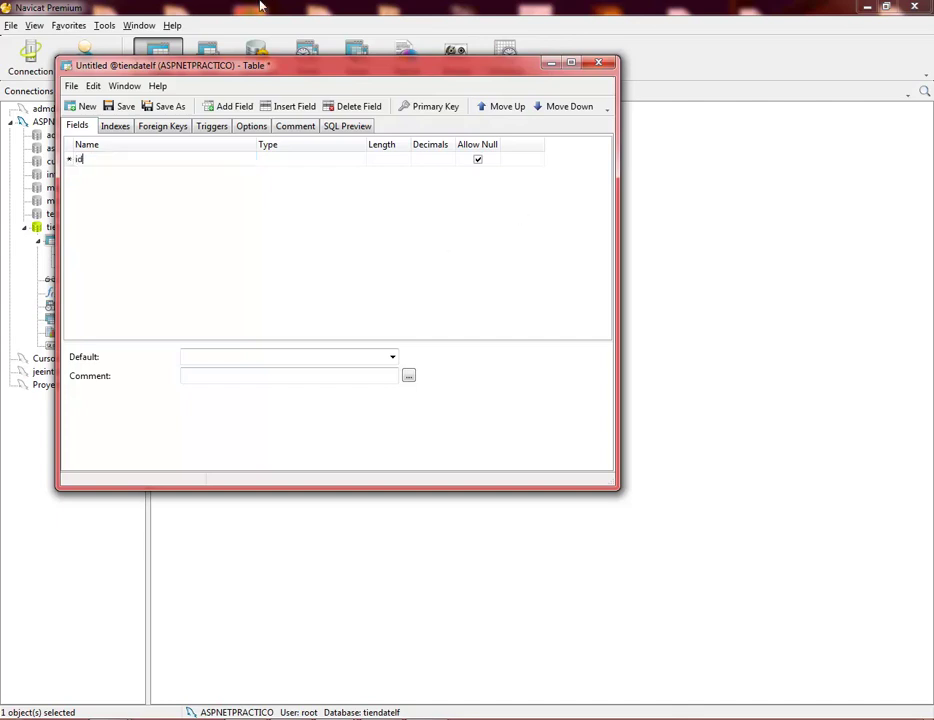
pyautogui.press('Tab')
pyautogui.click(360, 160)
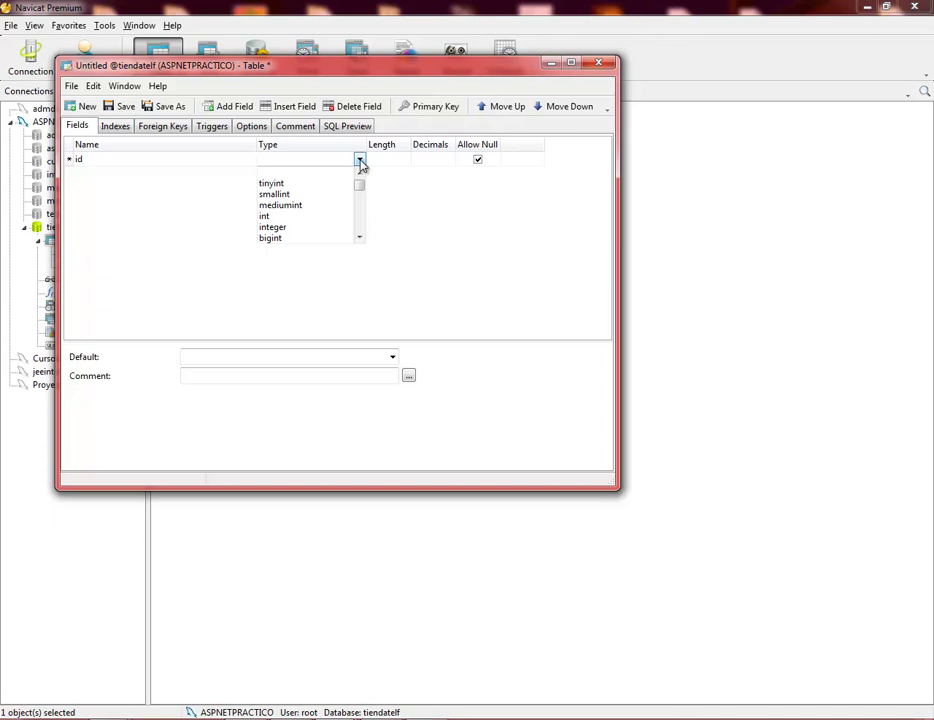
pyautogui.click(281, 217)
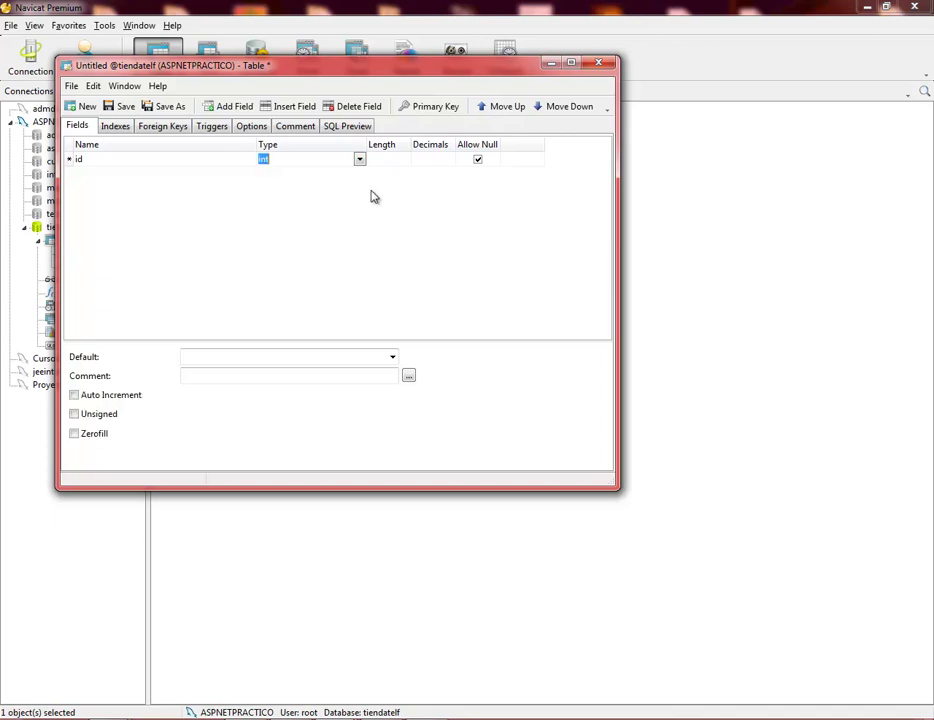
pyautogui.click(479, 160)
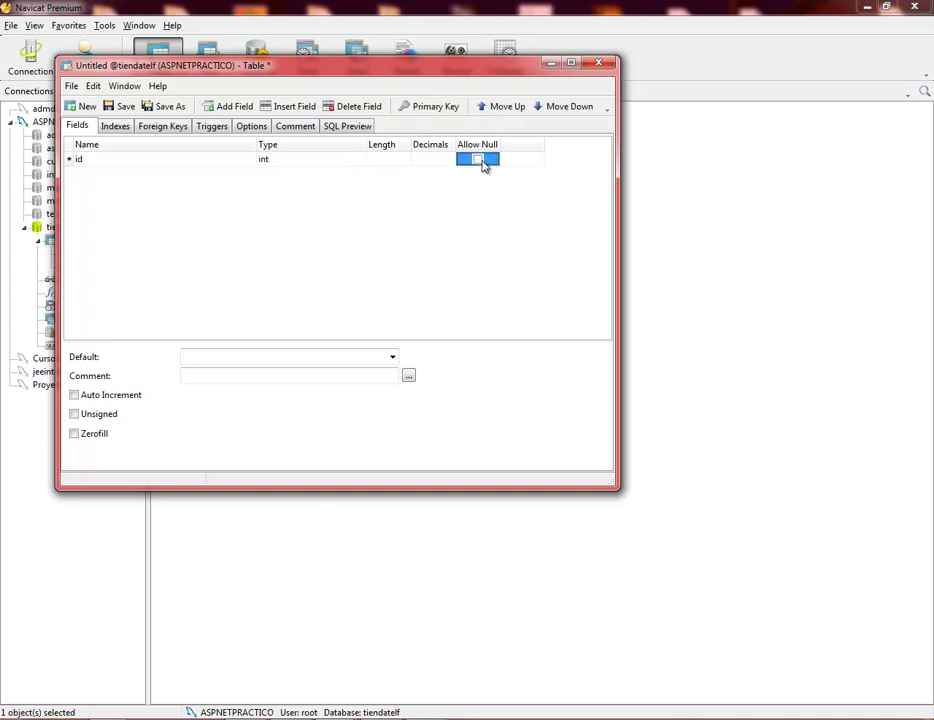
pyautogui.click(430, 107)
pyautogui.click(74, 395)
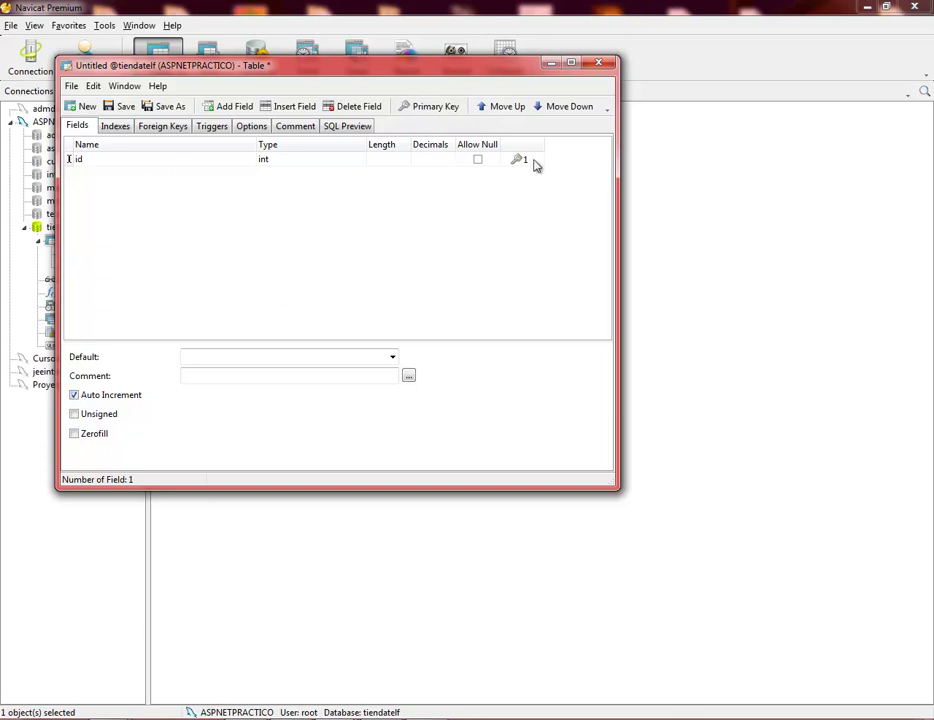
# Step: Add a varchar field named "nombre" with length 30 below the id field
pyautogui.click(183, 165)
pyautogui.press('Down')
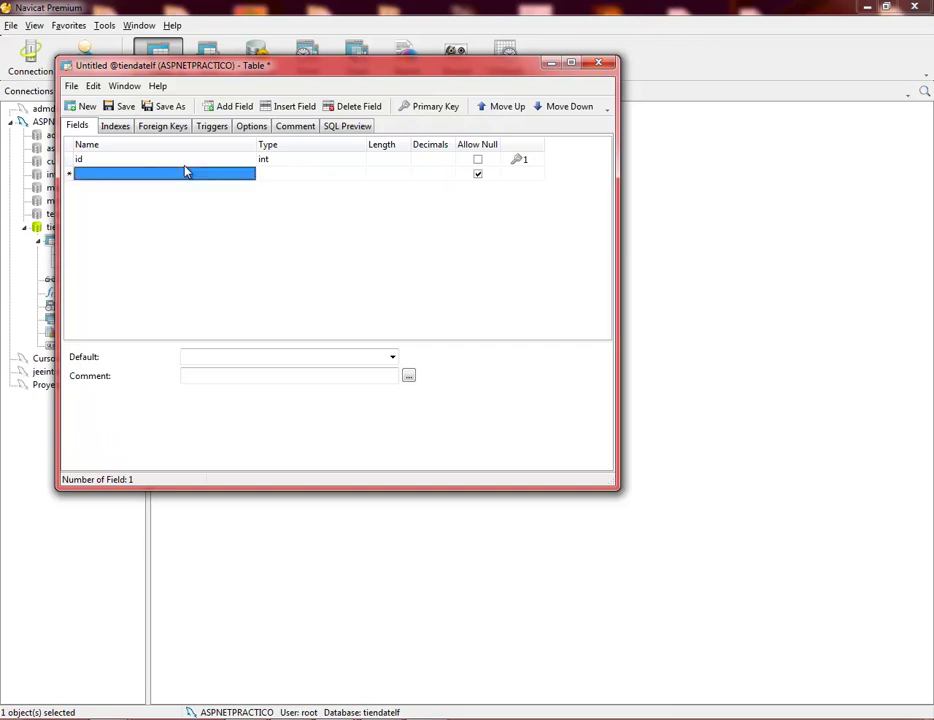
pyautogui.write('nombre')
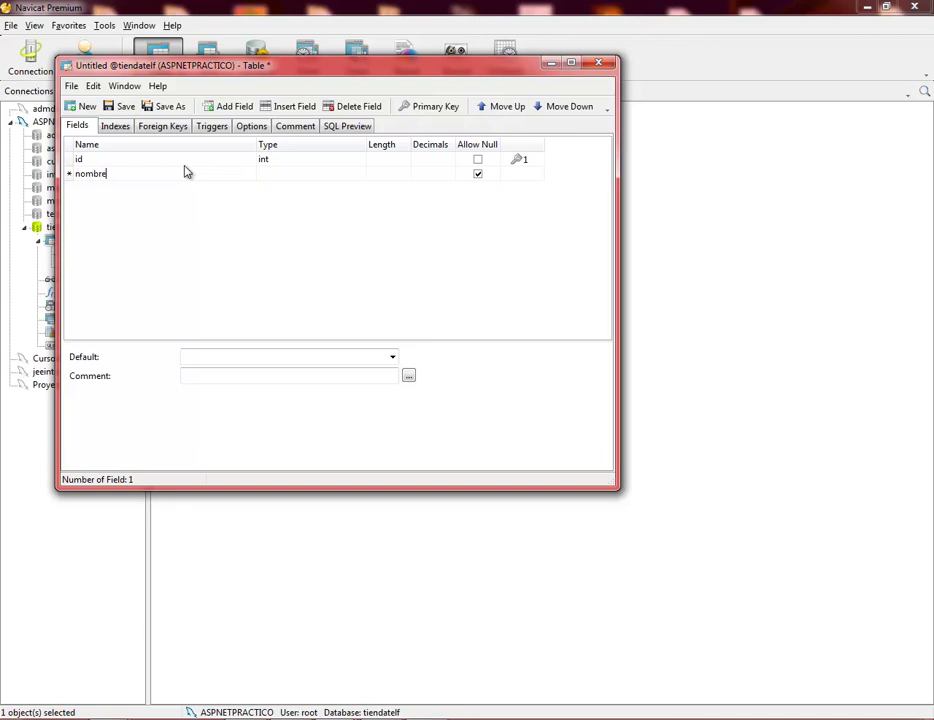
pyautogui.press('Tab')
pyautogui.write('v')
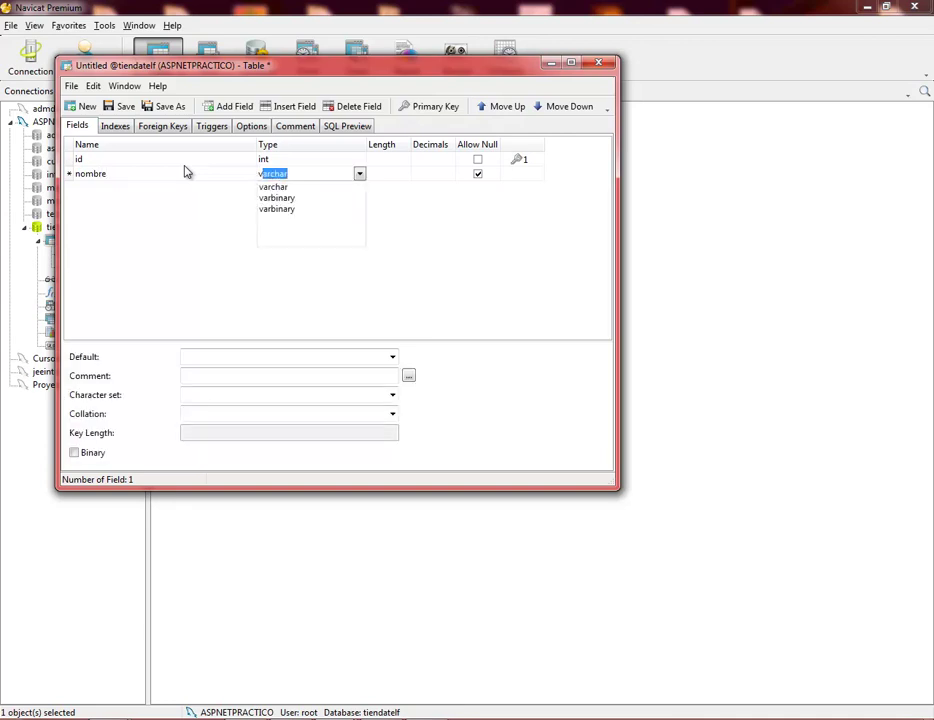
pyautogui.press('Tab')
pyautogui.write('30')
pyautogui.press('Tab')
pyautogui.press('Tab')
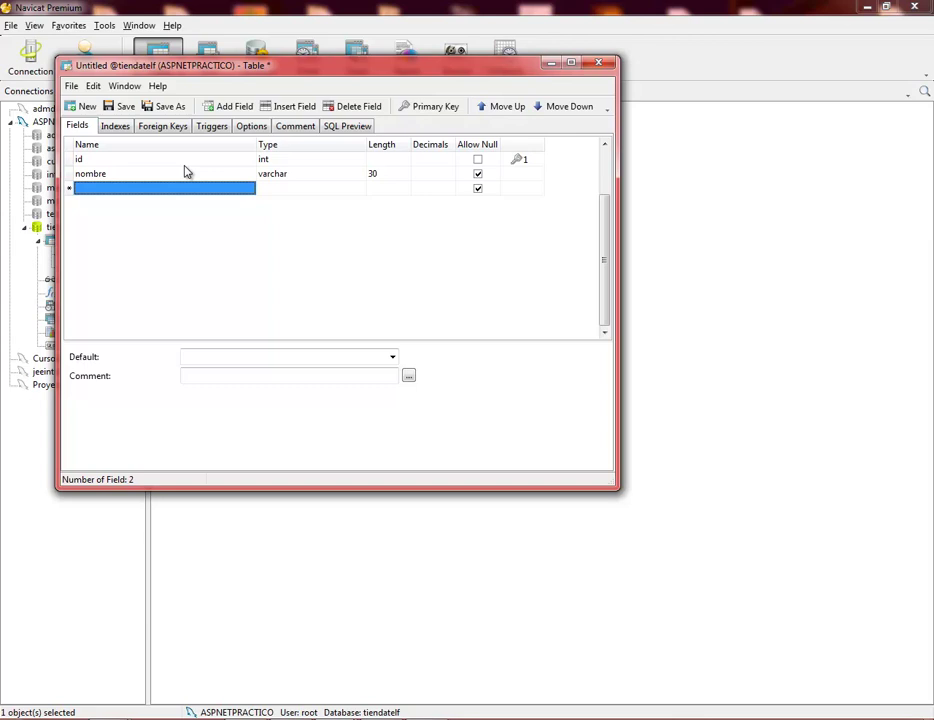
# Step: Add a varchar field named "login" with length 30 to the table
pyautogui.write('login')
pyautogui.press('Tab')
pyautogui.write('va')
pyautogui.press('Tab')
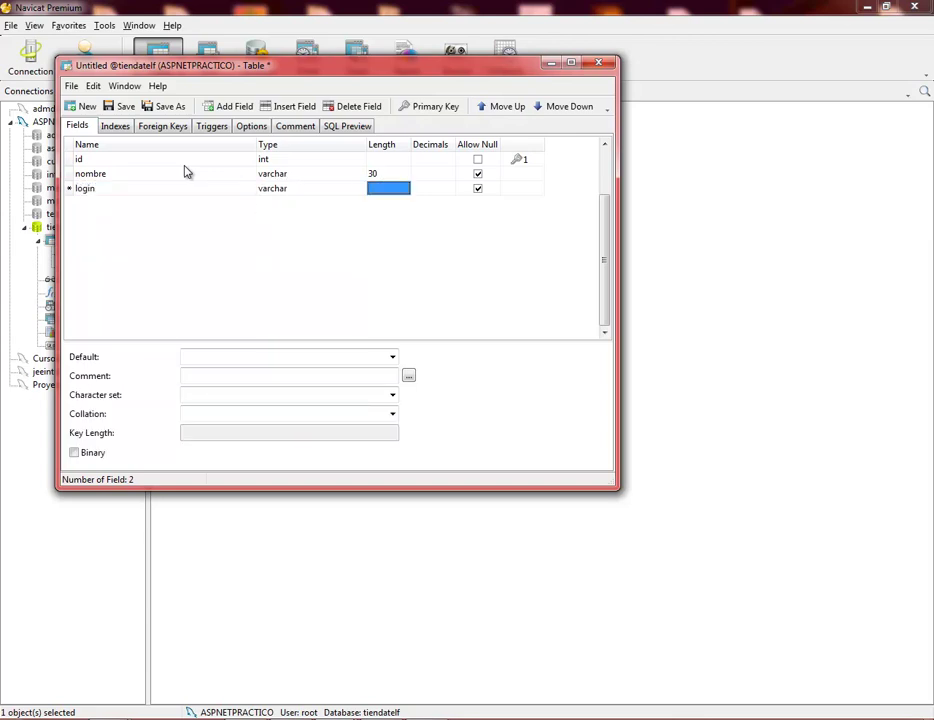
pyautogui.write('30')
pyautogui.press('Tab')
pyautogui.press('Tab')
pyautogui.press('Tab')
# Step: Add a varchar field named "password" with length 32 to the table
pyautogui.write('p')
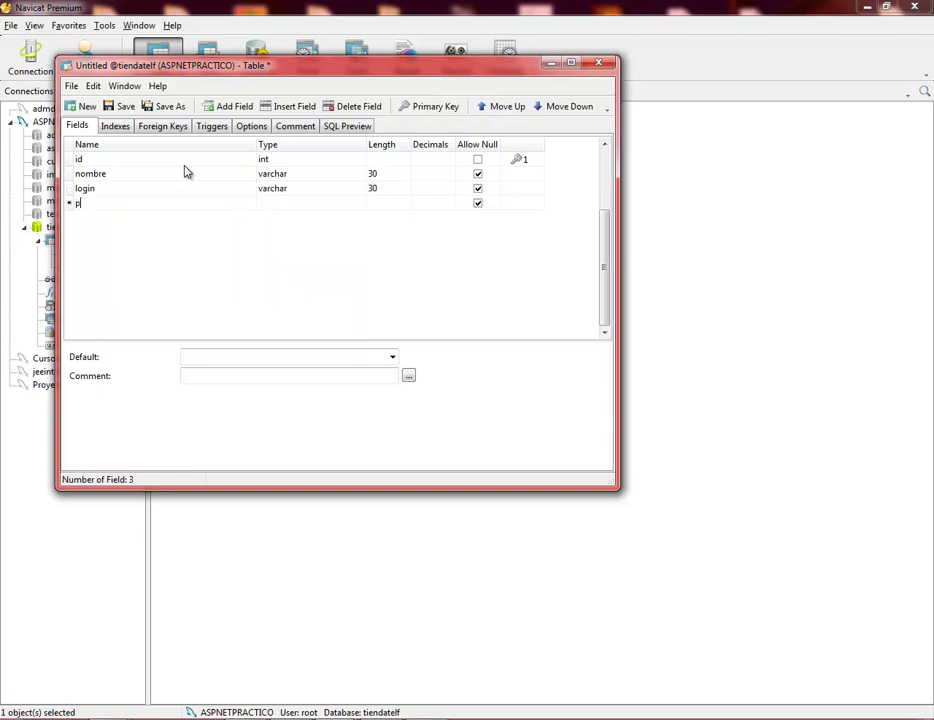
pyautogui.write('assword')
pyautogui.press('Tab')
pyautogui.write('varchar')
pyautogui.press('Tab')
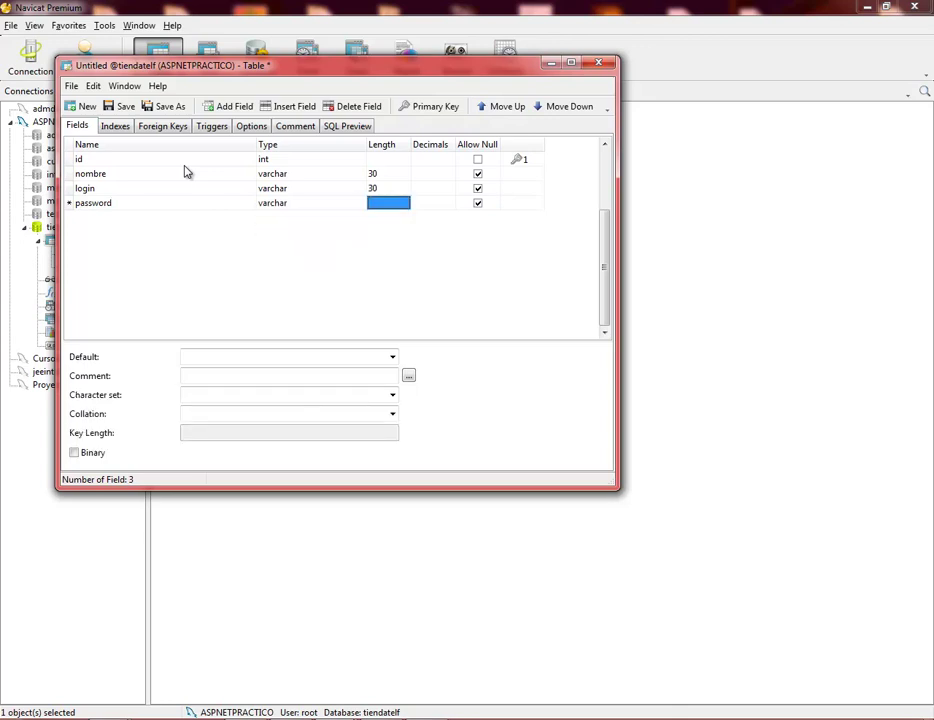
pyautogui.write('32')
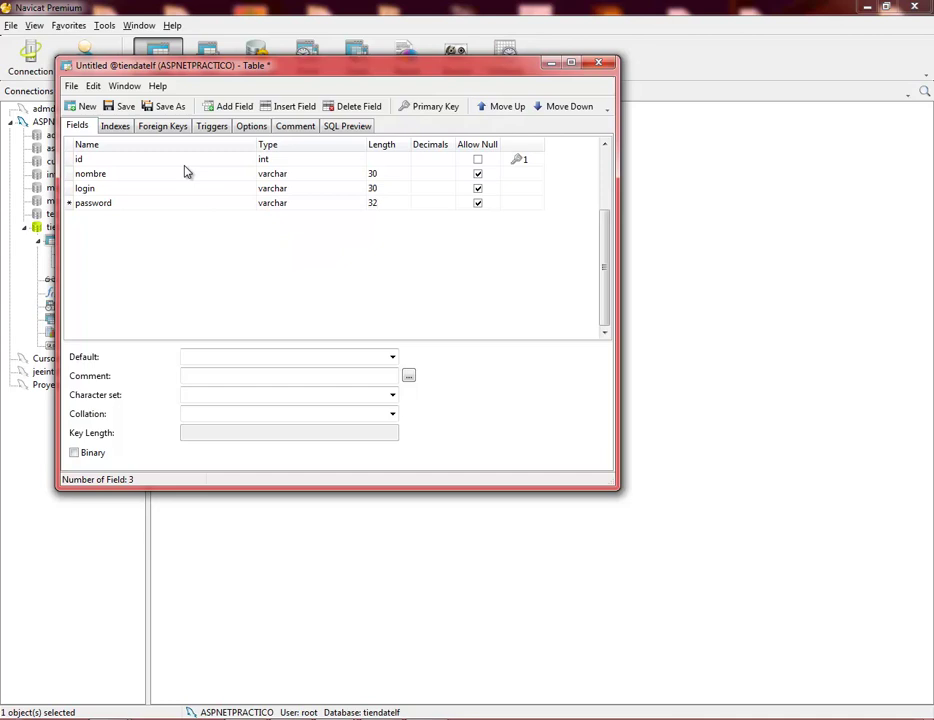
pyautogui.press('Tab')
pyautogui.press('Tab')
pyautogui.press('Tab')
pyautogui.press('Tab')
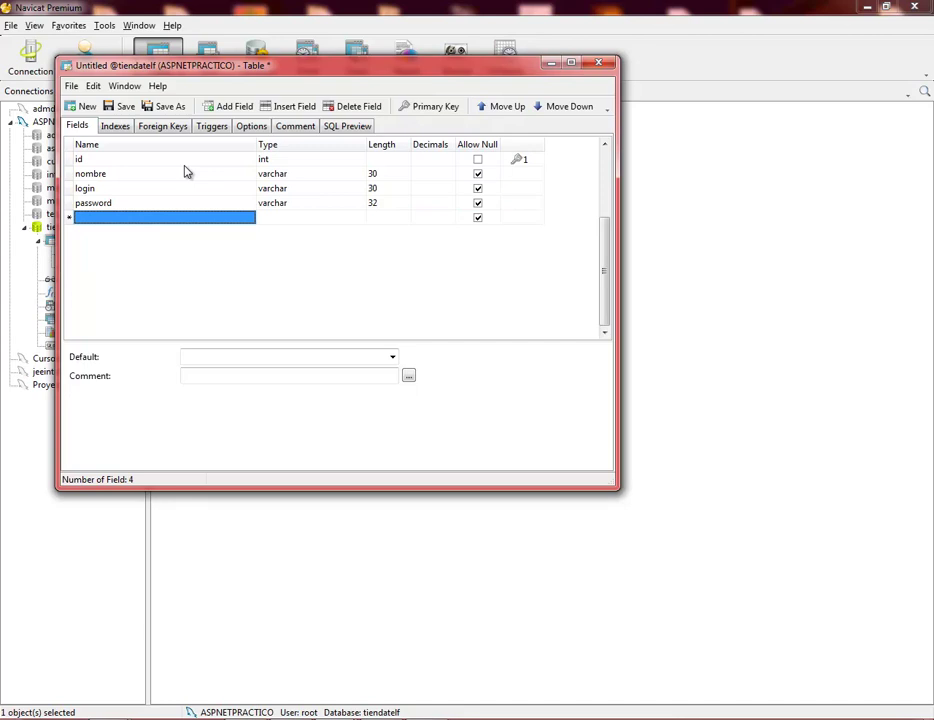
# Step: Add a field named "fecha_registro" of type timestamp to the table
pyautogui.write('fecha')
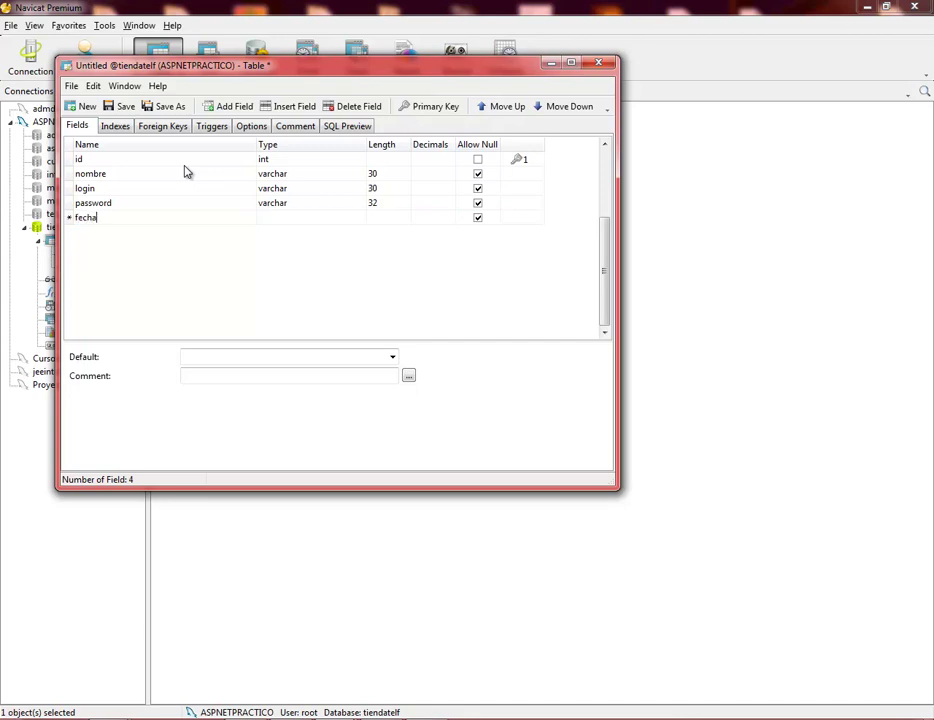
pyautogui.write('_registro')
pyautogui.press('Tab')
pyautogui.write('t')
pyautogui.press('Down')
pyautogui.press('Down')
pyautogui.press('Return')
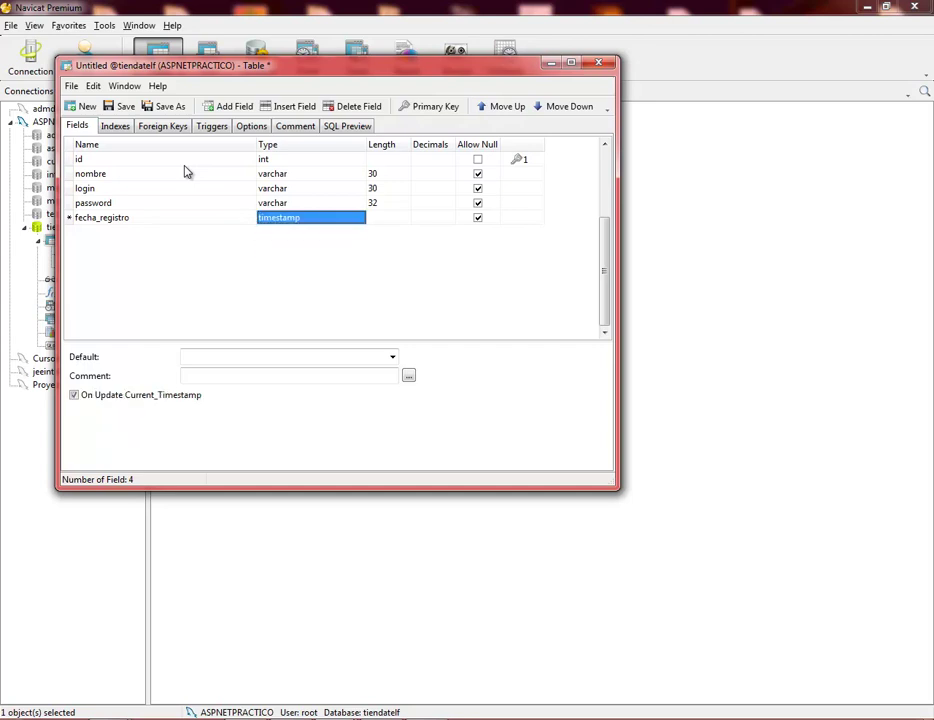
# Step: Save the table as "Usuarios", close its design window and select it among the tiendatelf tables
pyautogui.click(126, 107)
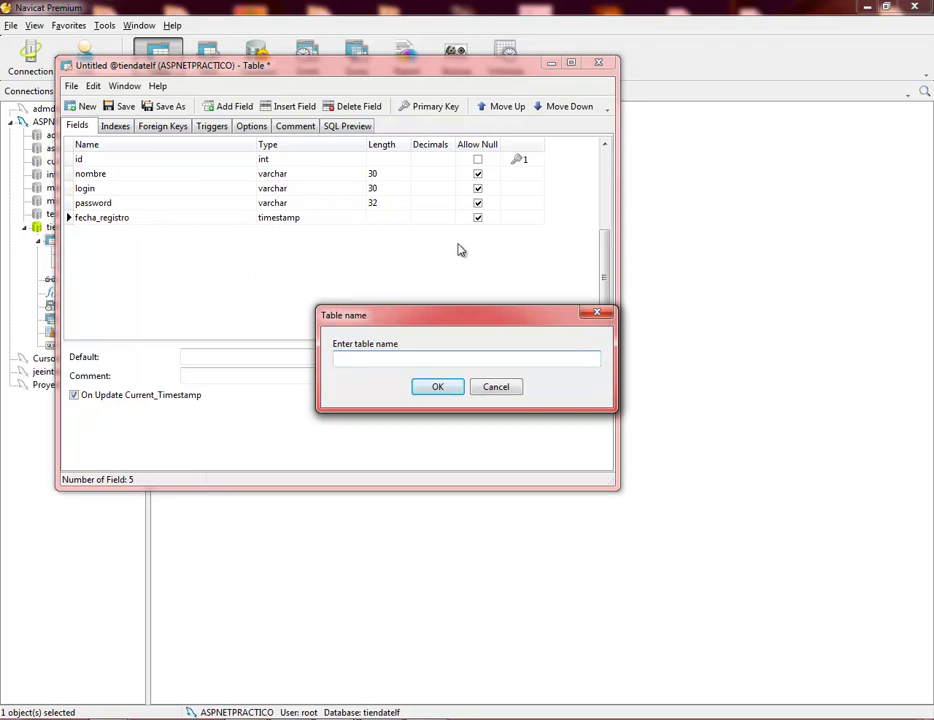
pyautogui.write('Usuarios')
pyautogui.click(453, 389)
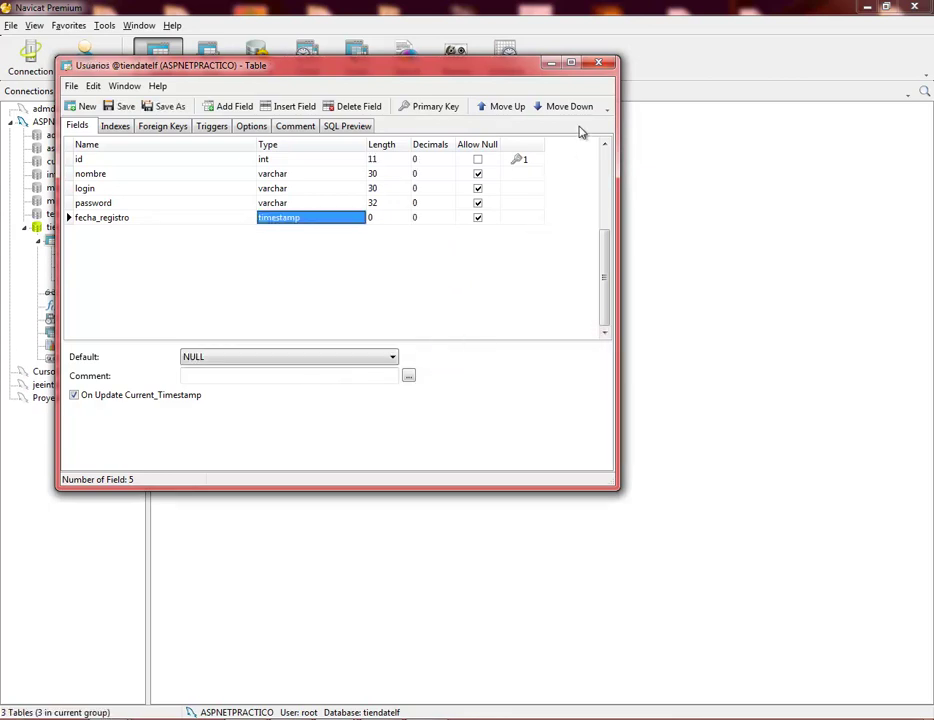
pyautogui.click(598, 63)
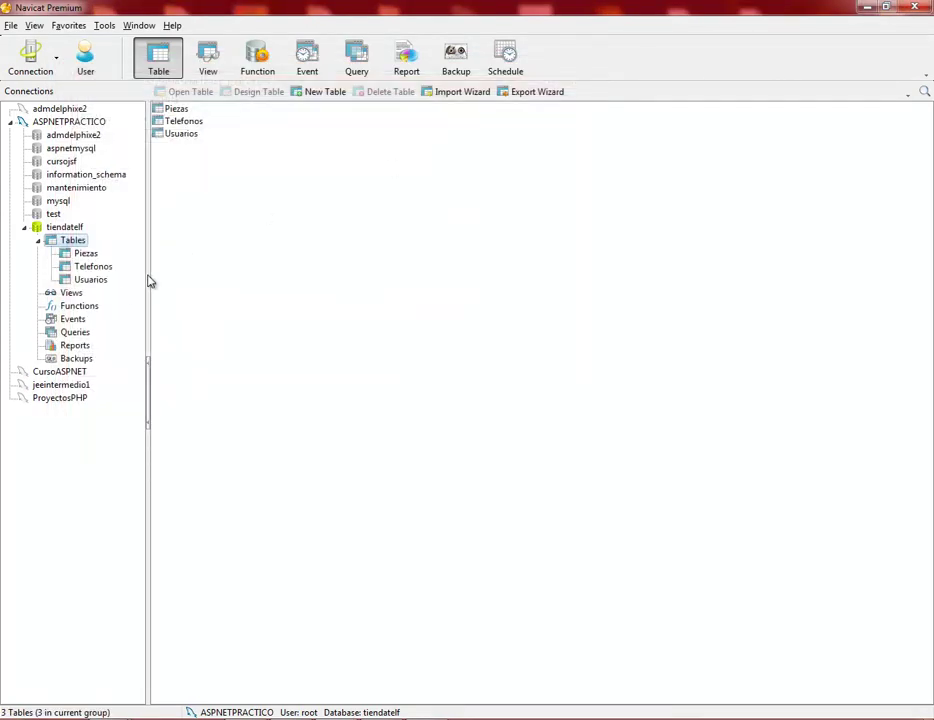
pyautogui.click(90, 279)
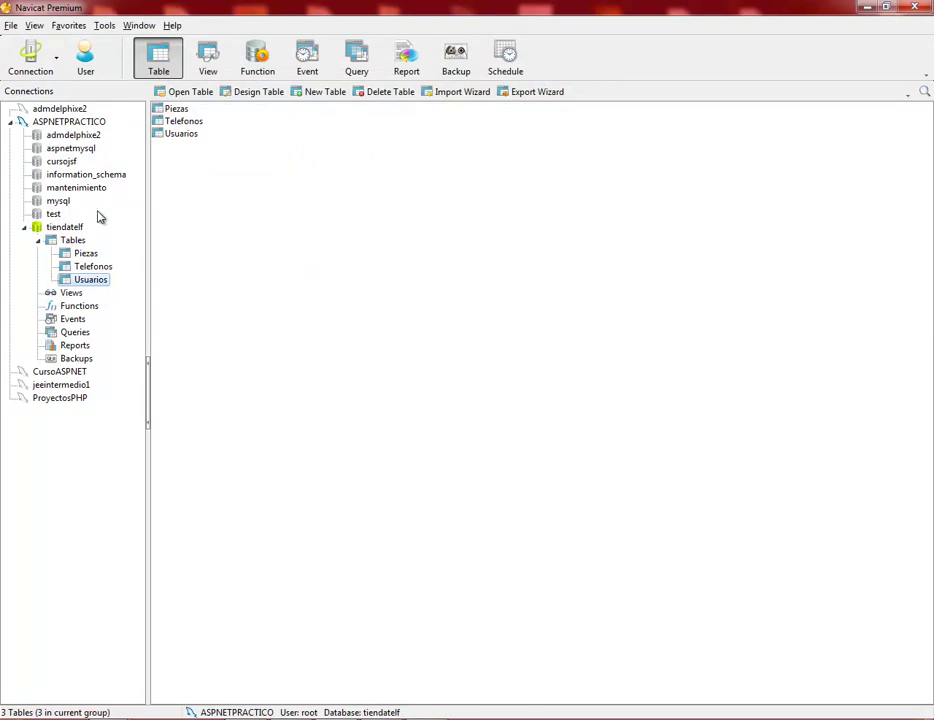
# Step: Start another table in tiendatelf with a non-null int field "id" as its auto-incrementing primary key
pyautogui.rightClick(83, 242)
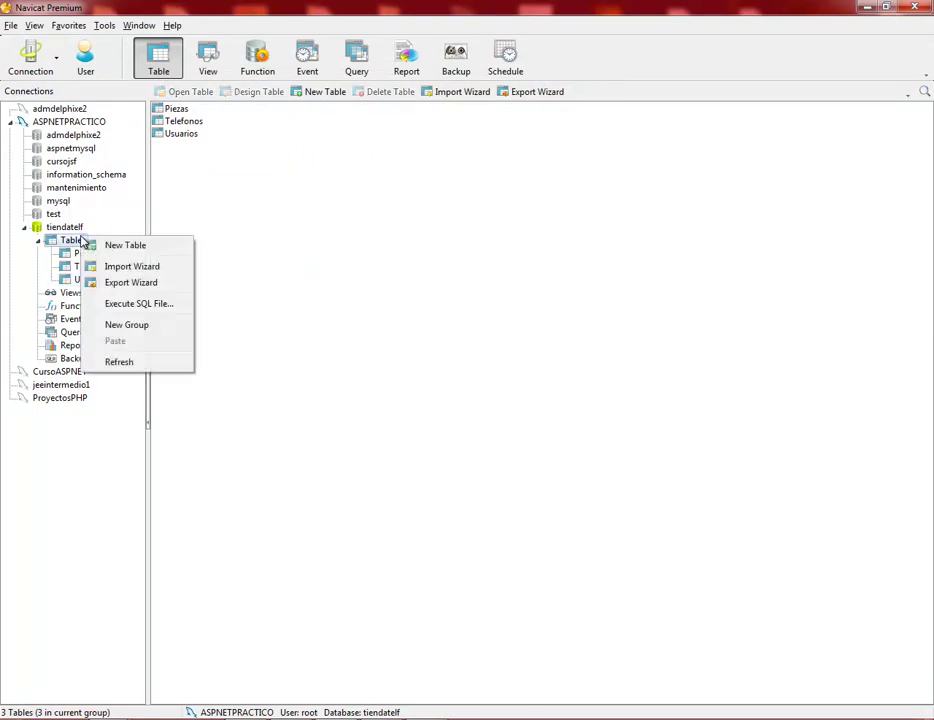
pyautogui.click(131, 249)
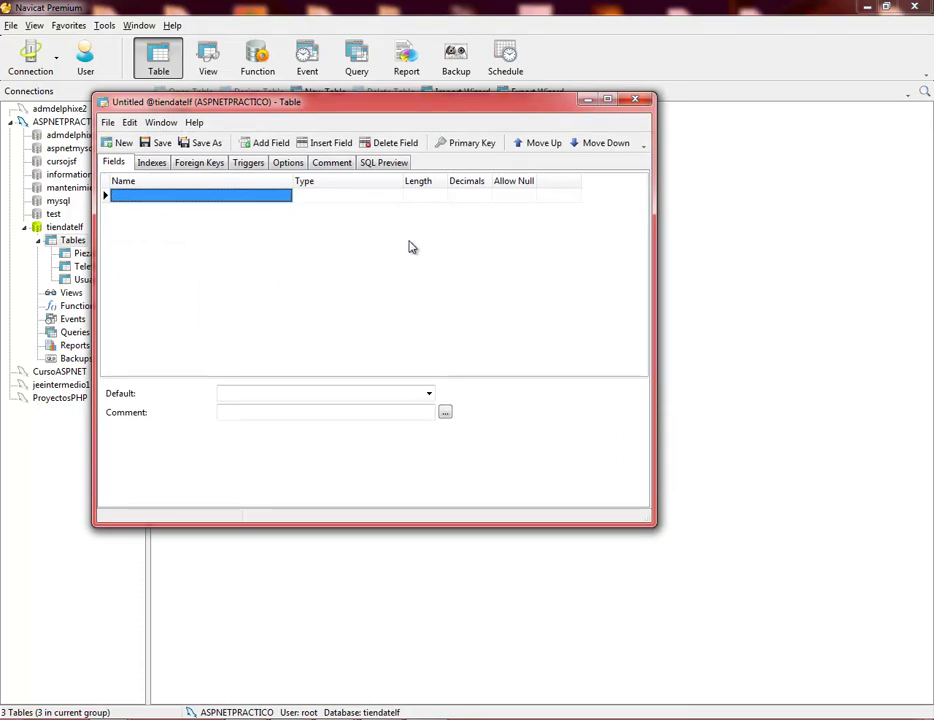
pyautogui.write('id')
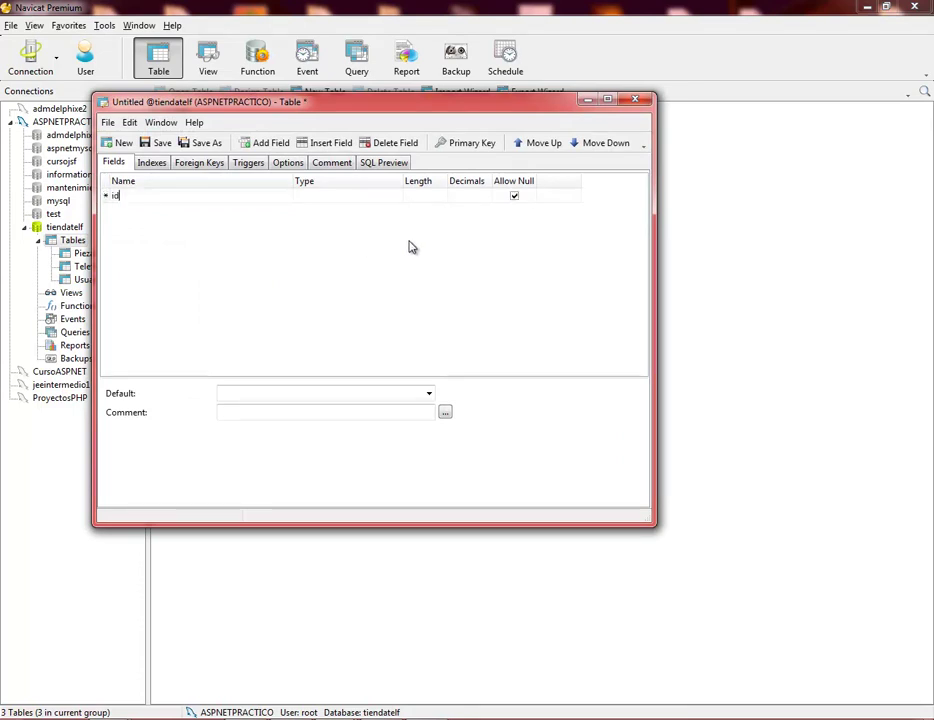
pyautogui.press('Tab')
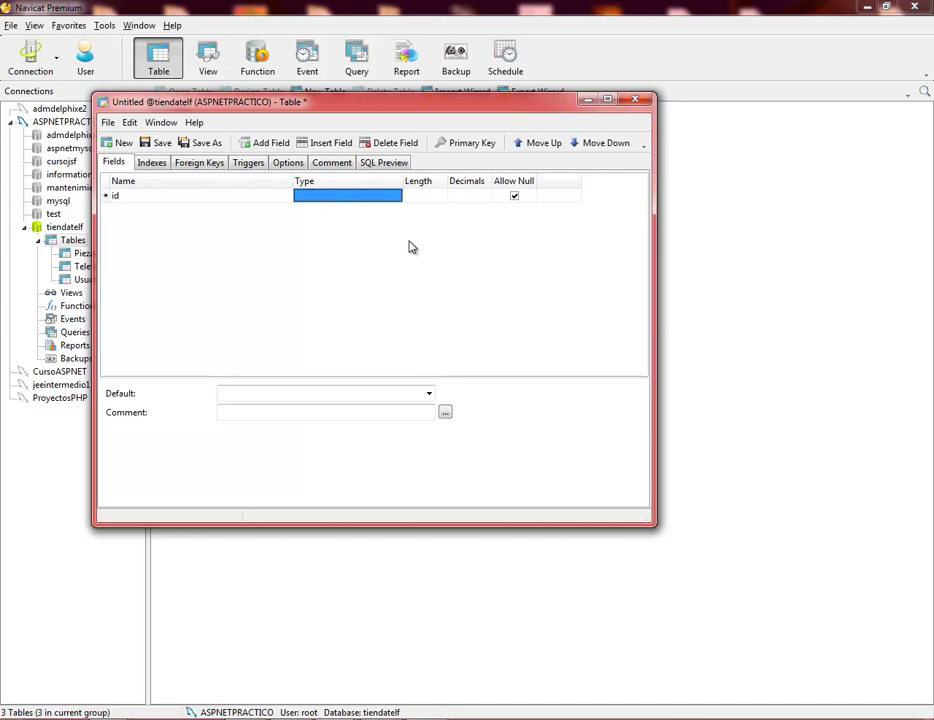
pyautogui.write('int')
pyautogui.press('Tab')
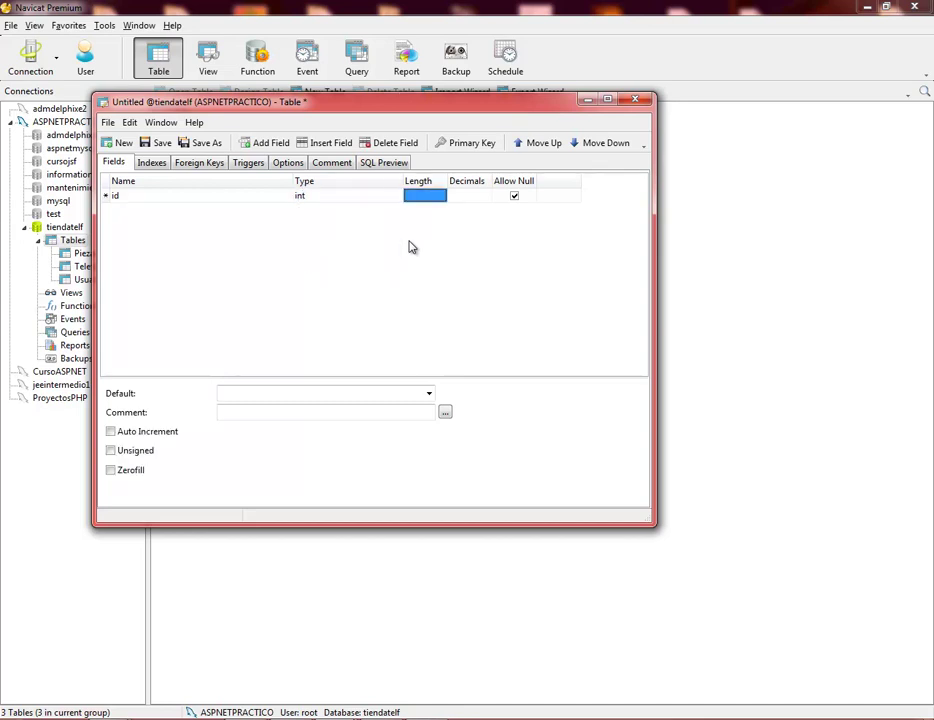
pyautogui.click(514, 198)
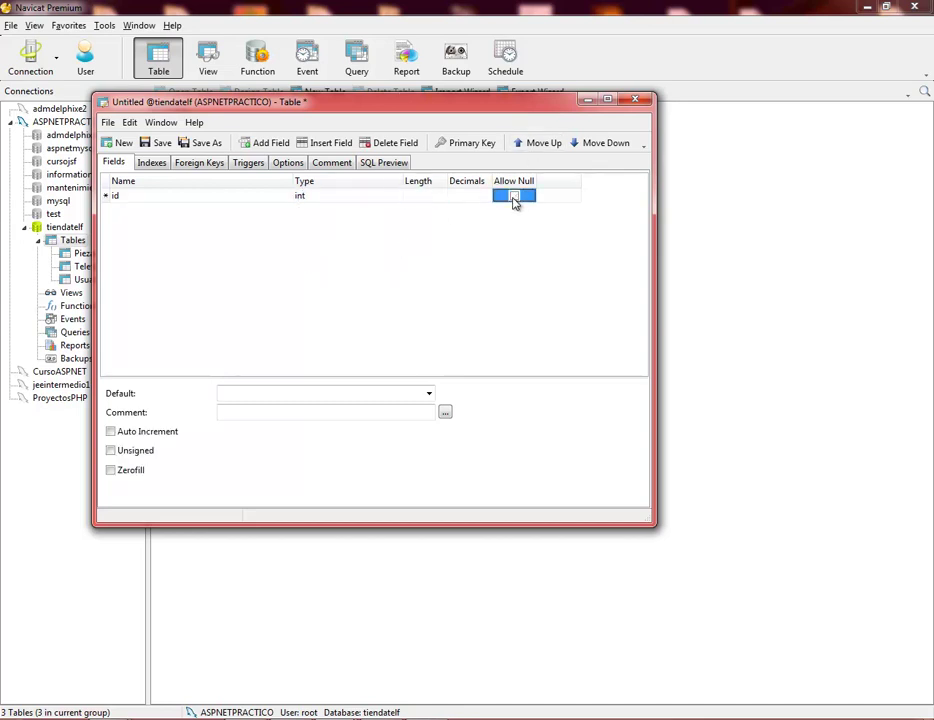
pyautogui.click(478, 145)
pyautogui.click(110, 431)
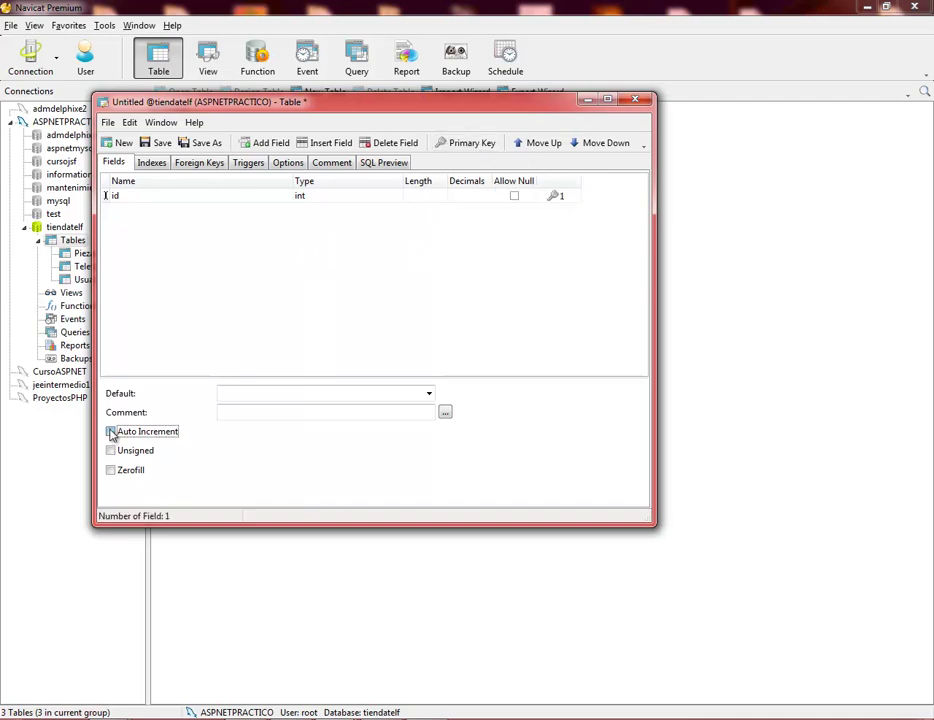
# Step: Add a varchar field named "titulo" with length 20 below the id field
pyautogui.click(172, 198)
pyautogui.press('Down')
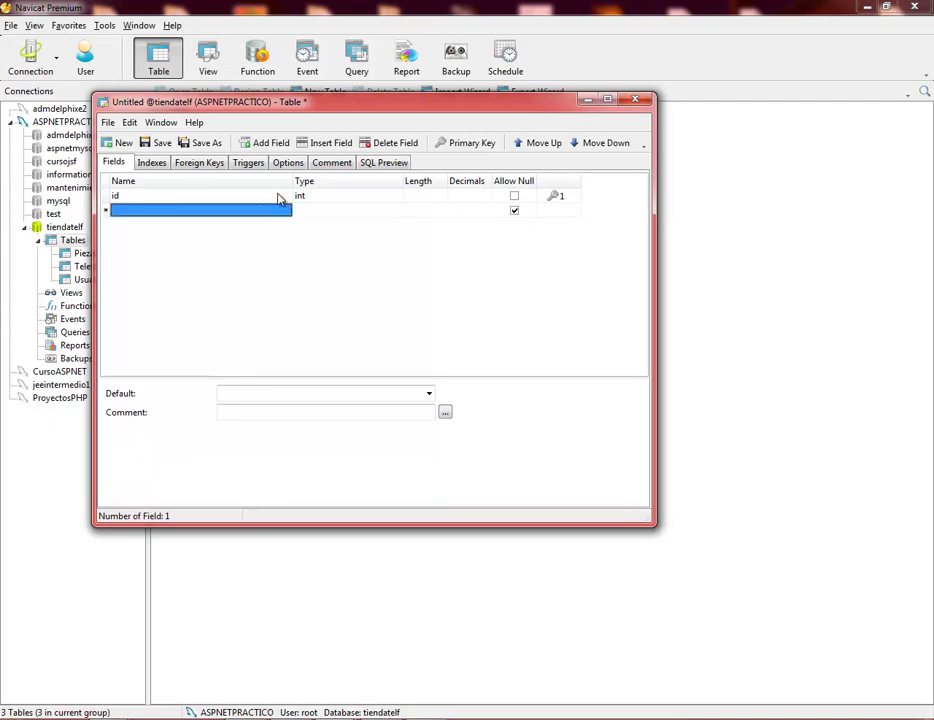
pyautogui.write('titulo')
pyautogui.press('Tab')
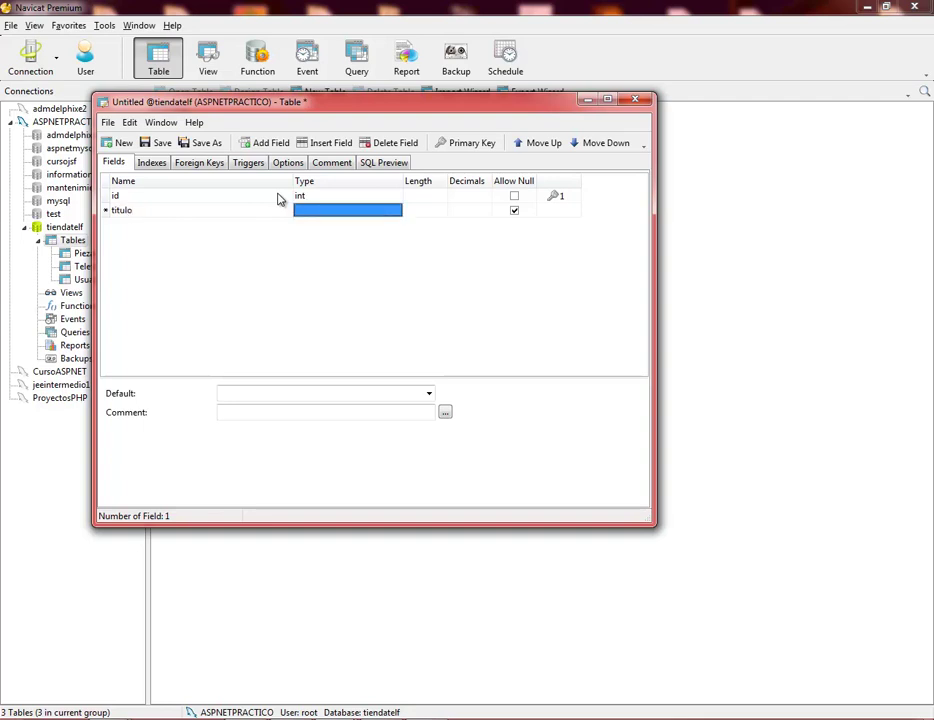
pyautogui.write('var')
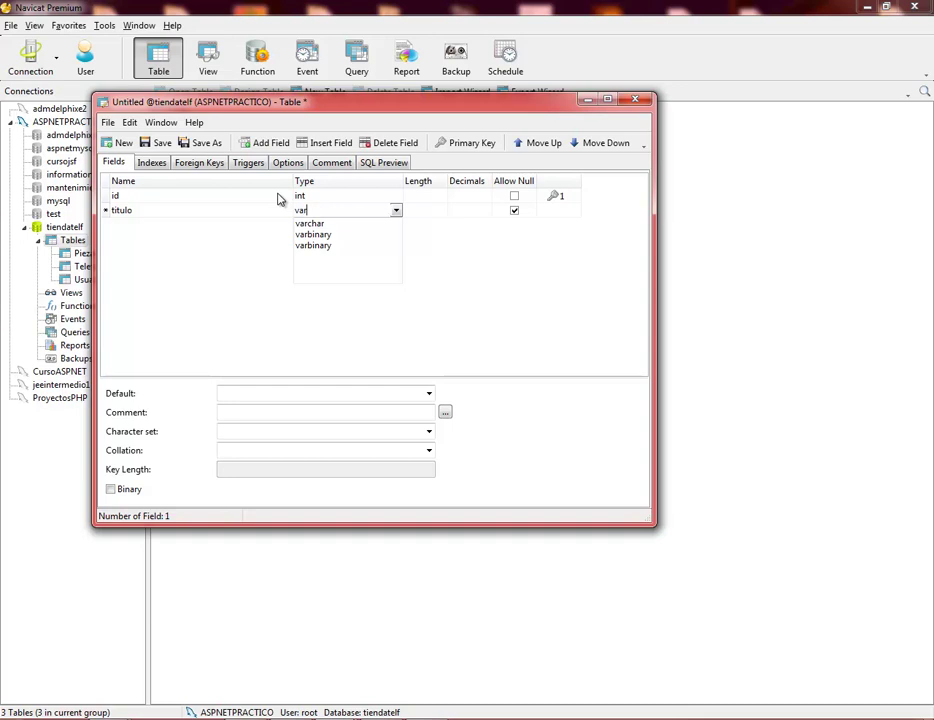
pyautogui.press('Tab')
pyautogui.write('20')
pyautogui.press('Tab')
pyautogui.press('Tab')
pyautogui.press('Tab')
pyautogui.press('Tab')
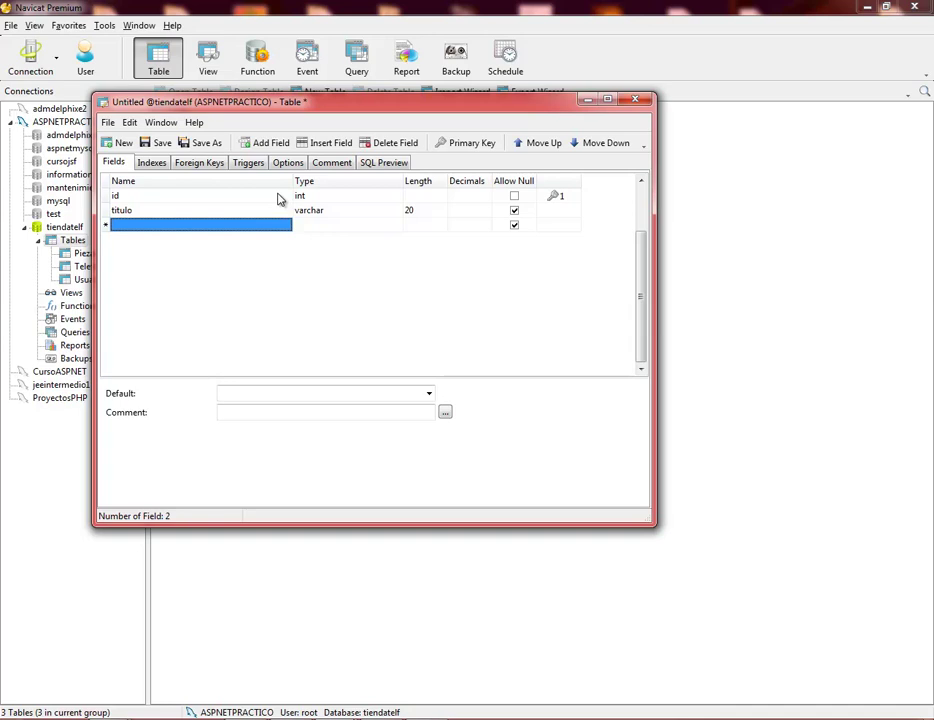
# Step: Add a double field named "credito" with length 10 and 2 decimals below the titulo field
pyautogui.write('credito')
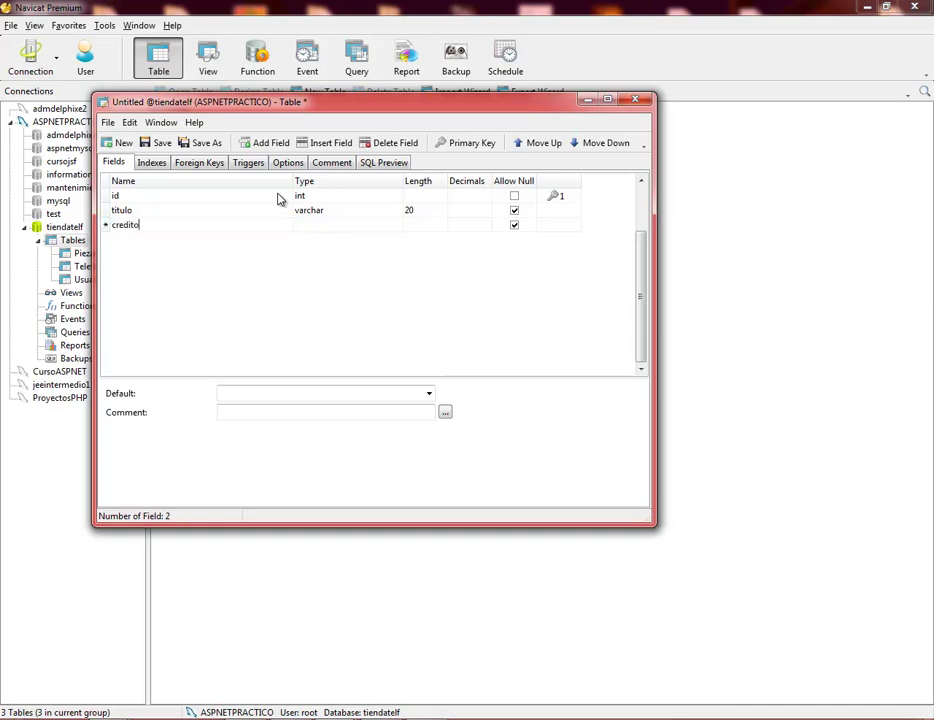
pyautogui.press('Tab')
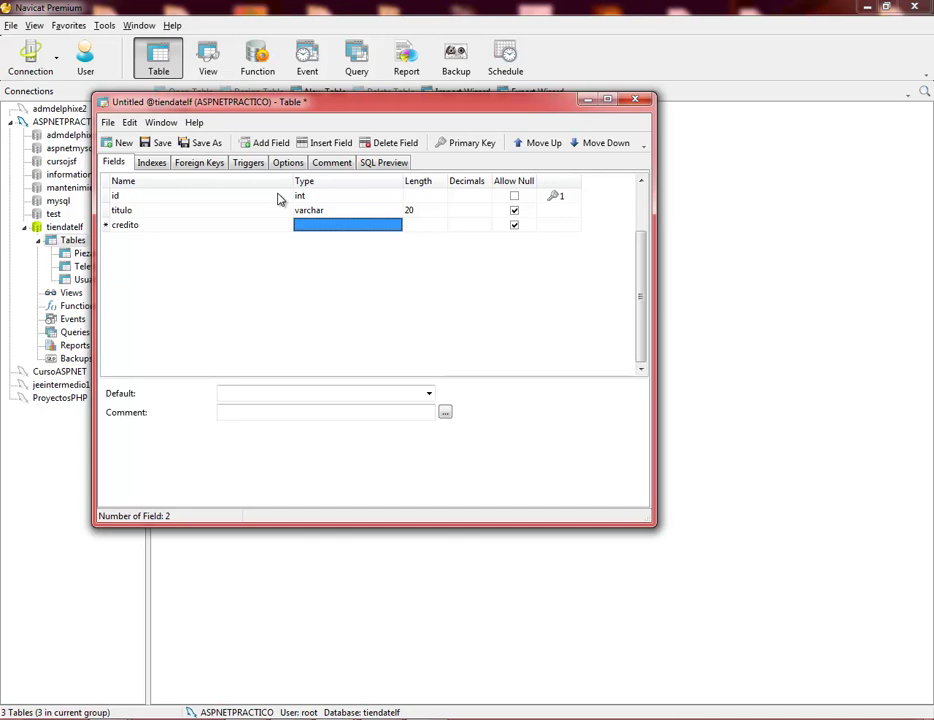
pyautogui.write('double')
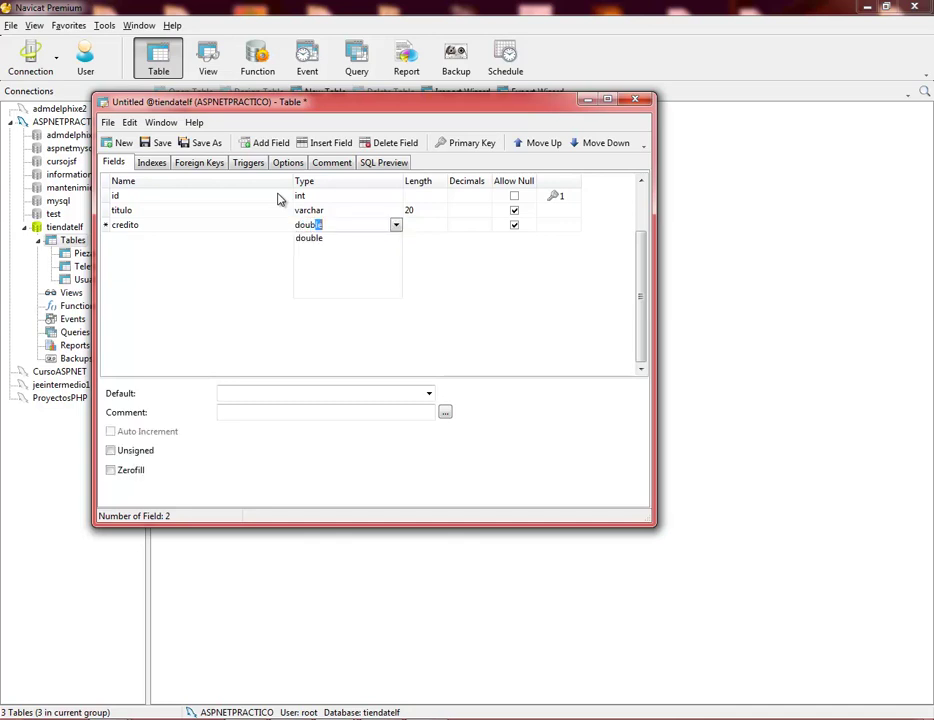
pyautogui.press('Tab')
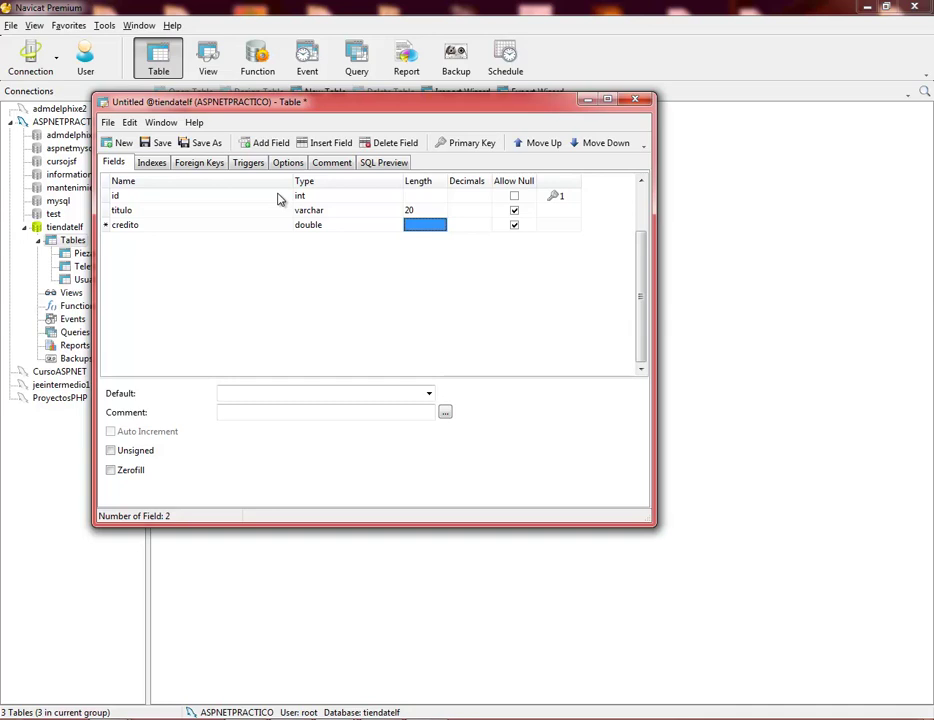
pyautogui.write('10')
pyautogui.press('Tab')
pyautogui.write('2')
pyautogui.press('Tab')
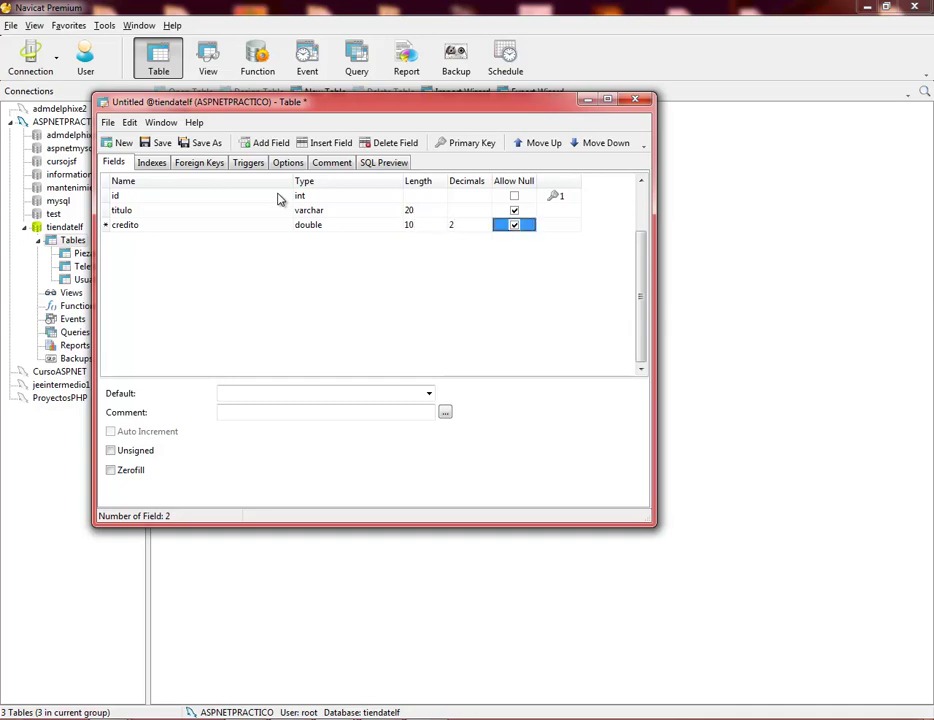
pyautogui.press('Tab')
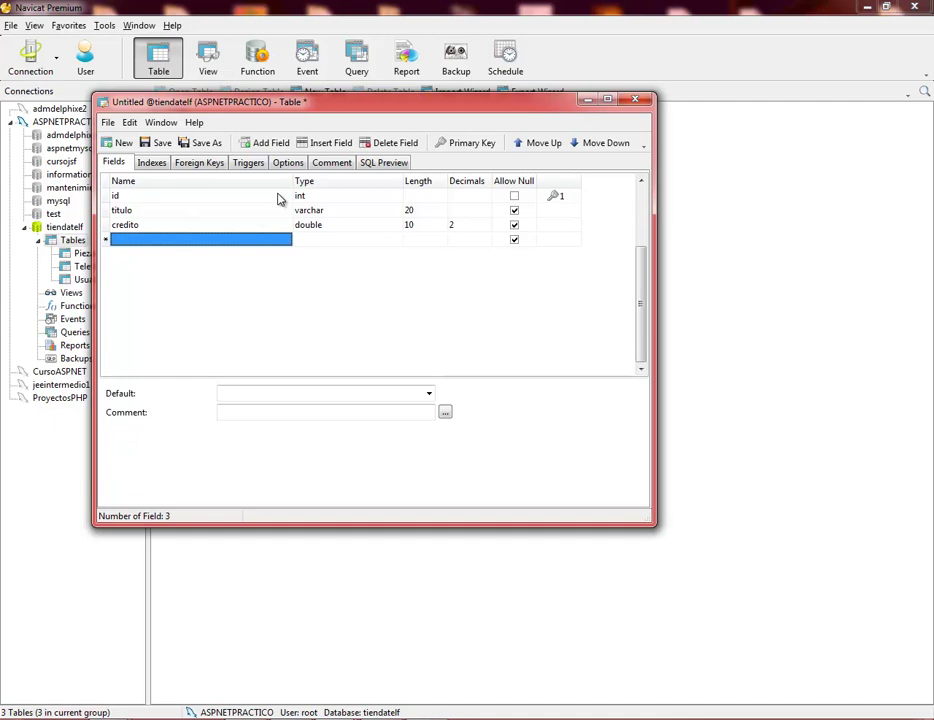
# Step: Add a field named "fecha_registro" of type time below the credito field
pyautogui.write('fecha')
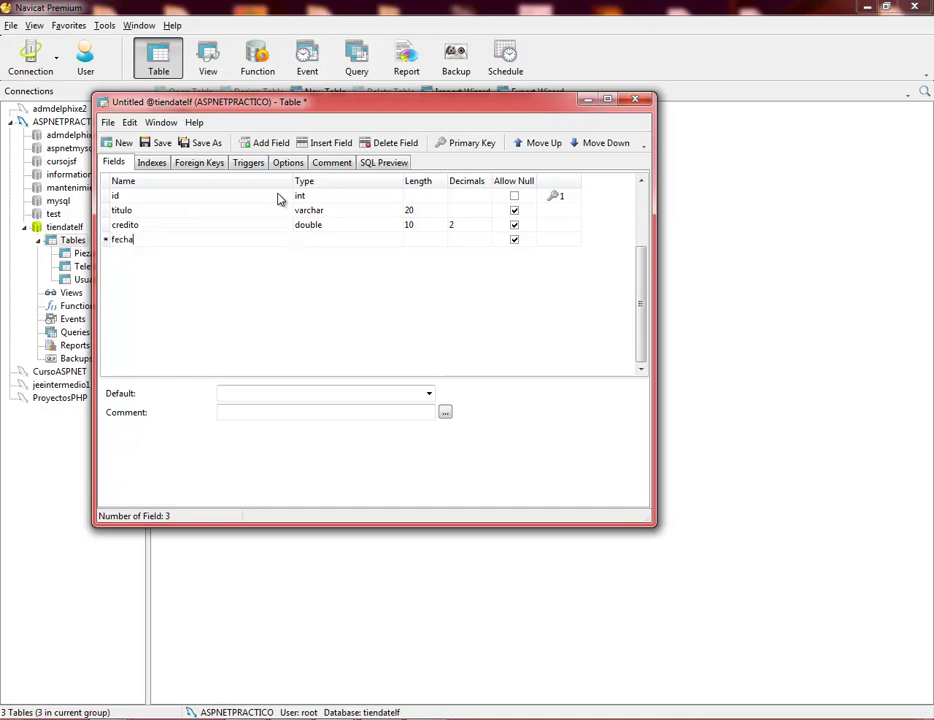
pyautogui.write('_registro')
pyautogui.press('Tab')
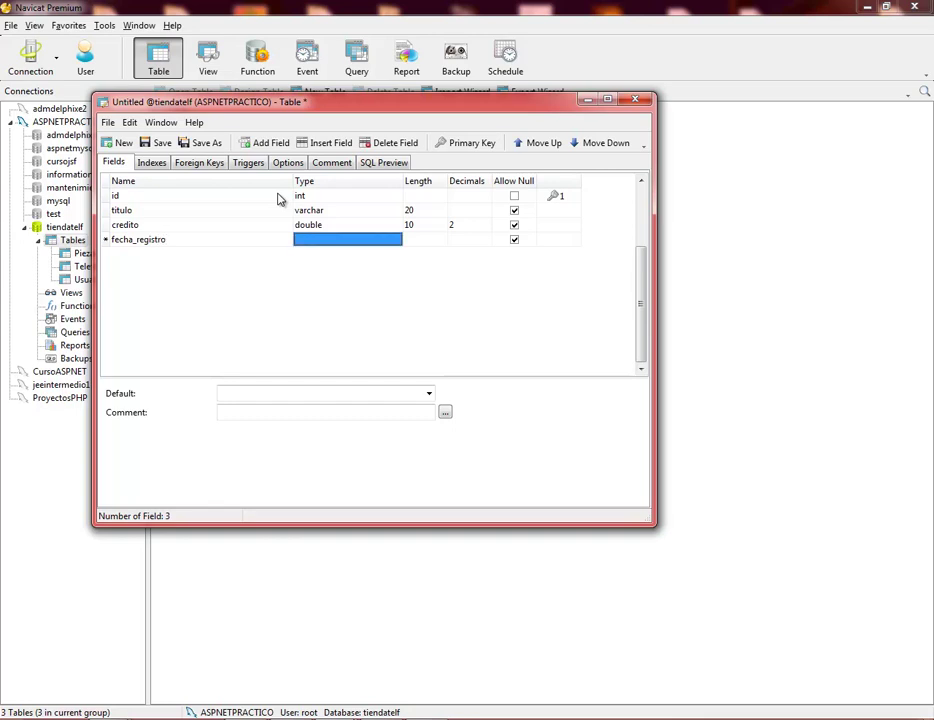
pyautogui.write('time')
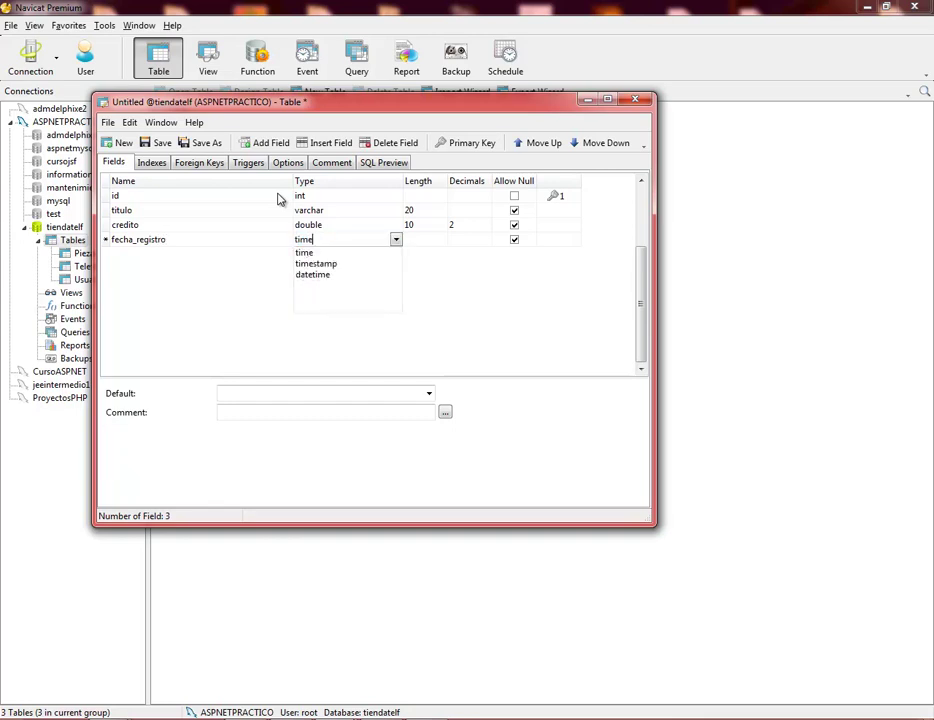
pyautogui.press('Tab')
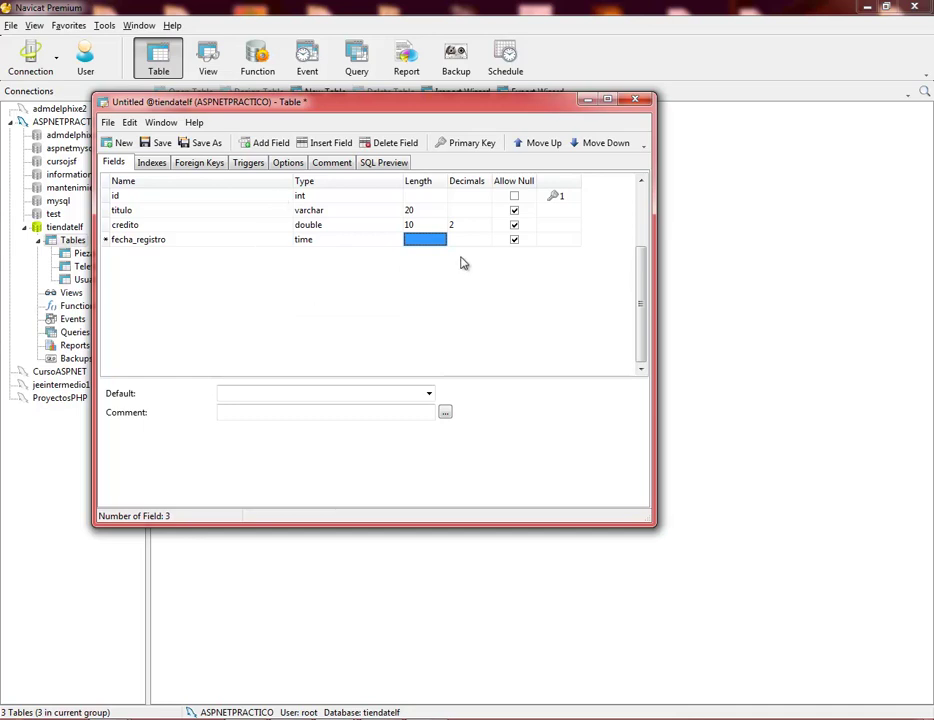
# Step: Save the new table under the name "Config"
pyautogui.click(207, 146)
pyautogui.write('Comm')
pyautogui.press('BackSpace')
pyautogui.press('BackSpace')
pyautogui.write('mp')
pyautogui.press('BackSpace')
pyautogui.press('BackSpace')
pyautogui.write('nfig')
pyautogui.press('BackSpace')
pyautogui.write('g')
pyautogui.click(450, 386)
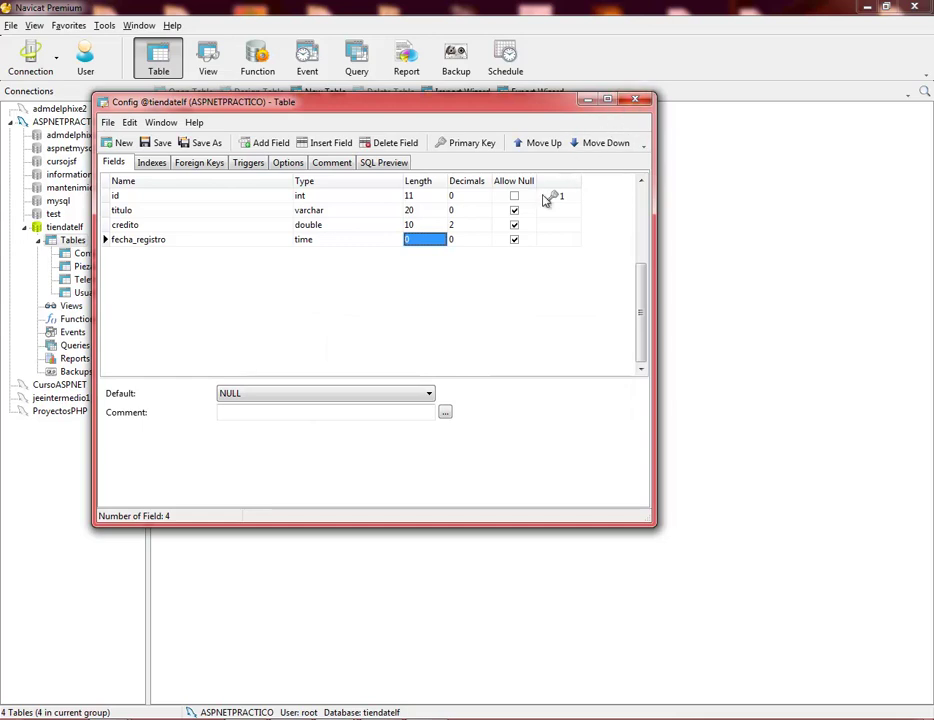
# Step: Disallow null values for the titulo, credito and fecha_registro fields of Config, saving the table and closing its design window
pyautogui.click(513, 213)
pyautogui.click(513, 211)
pyautogui.click(514, 225)
pyautogui.click(514, 240)
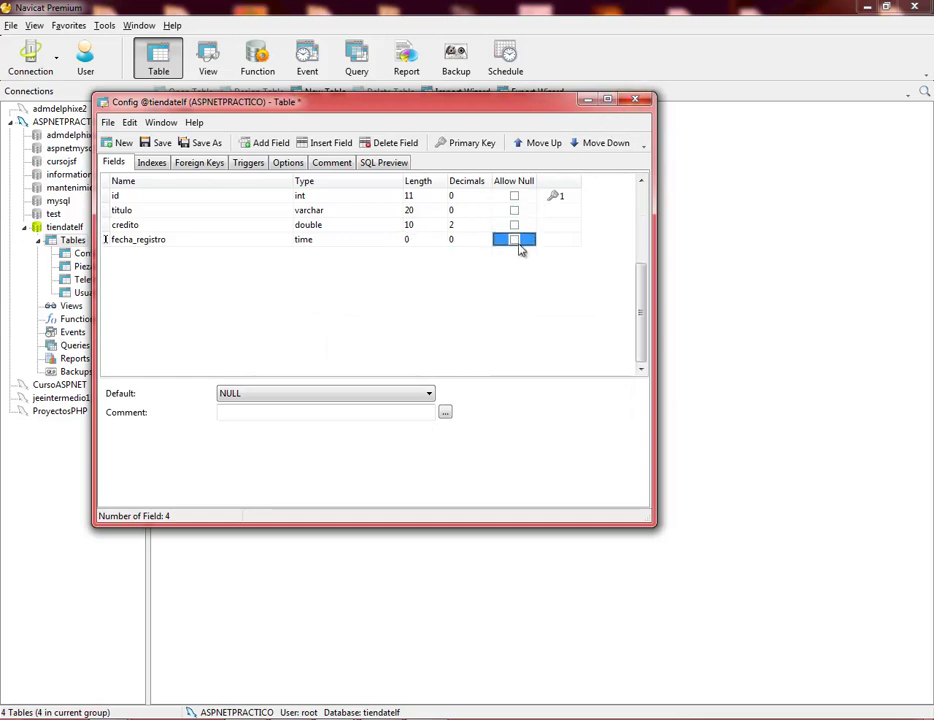
pyautogui.click(162, 143)
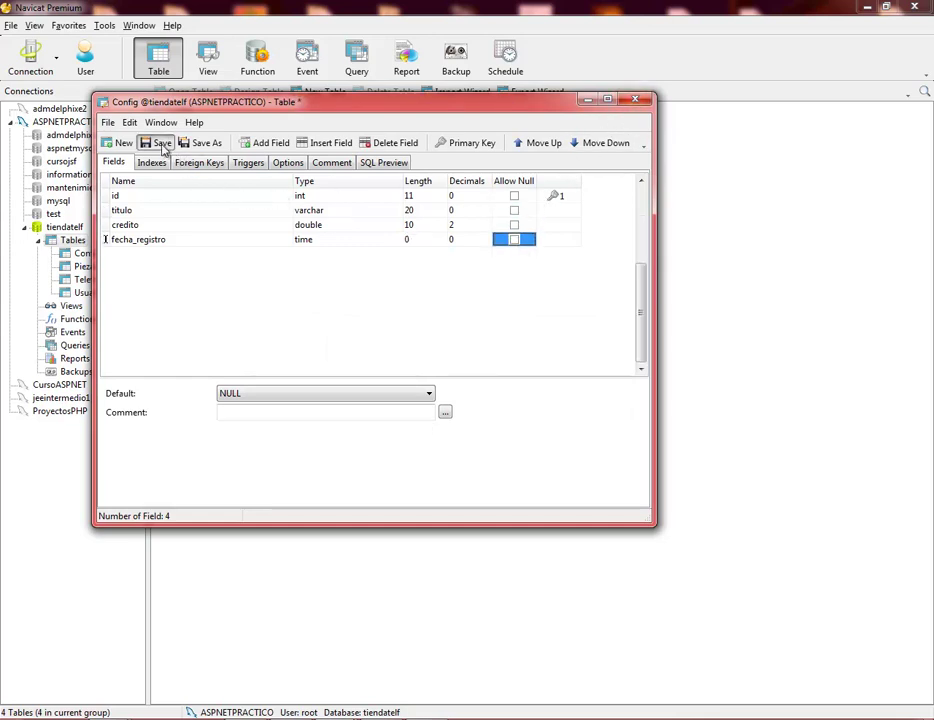
pyautogui.click(635, 99)
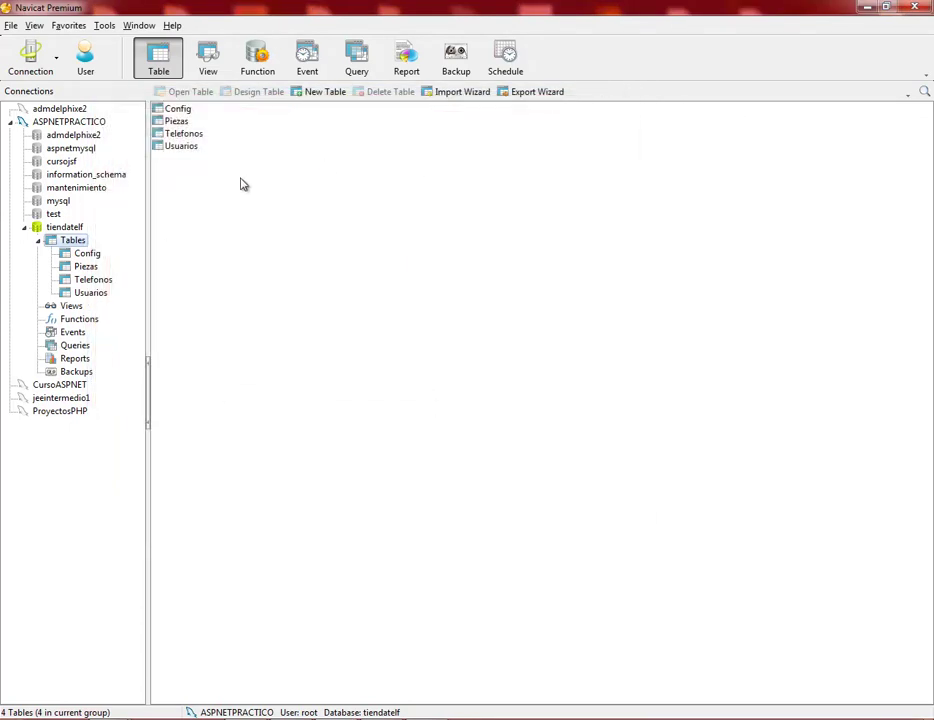
# Step: Disallow nulls for nombre, login, password and fecha_registro in the design of the Usuarios table, then save and close it
pyautogui.doubleClick(186, 148)
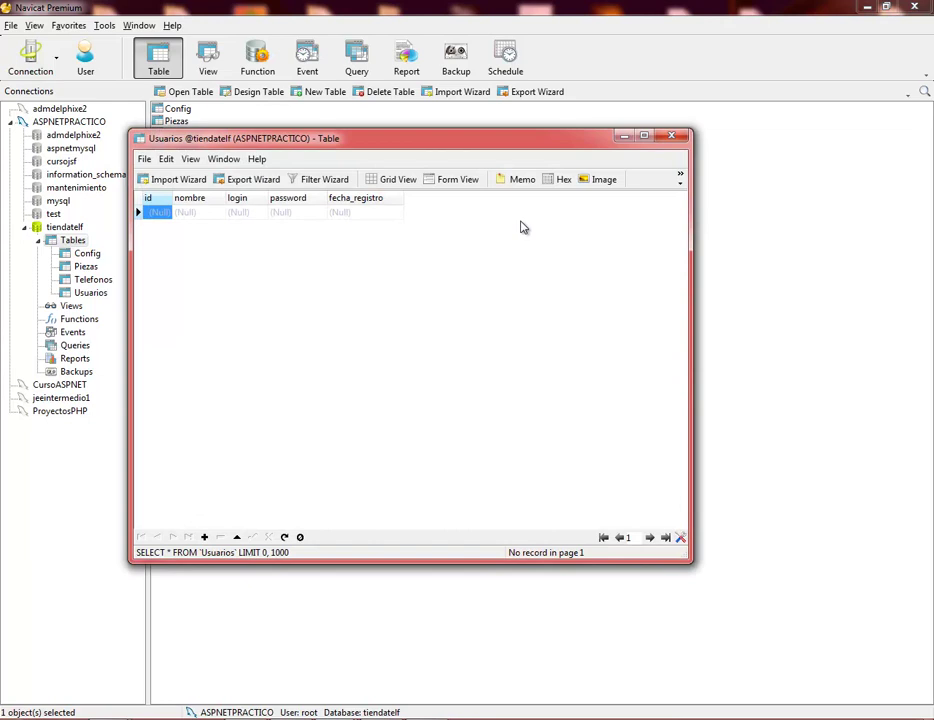
pyautogui.click(671, 135)
pyautogui.rightClick(186, 151)
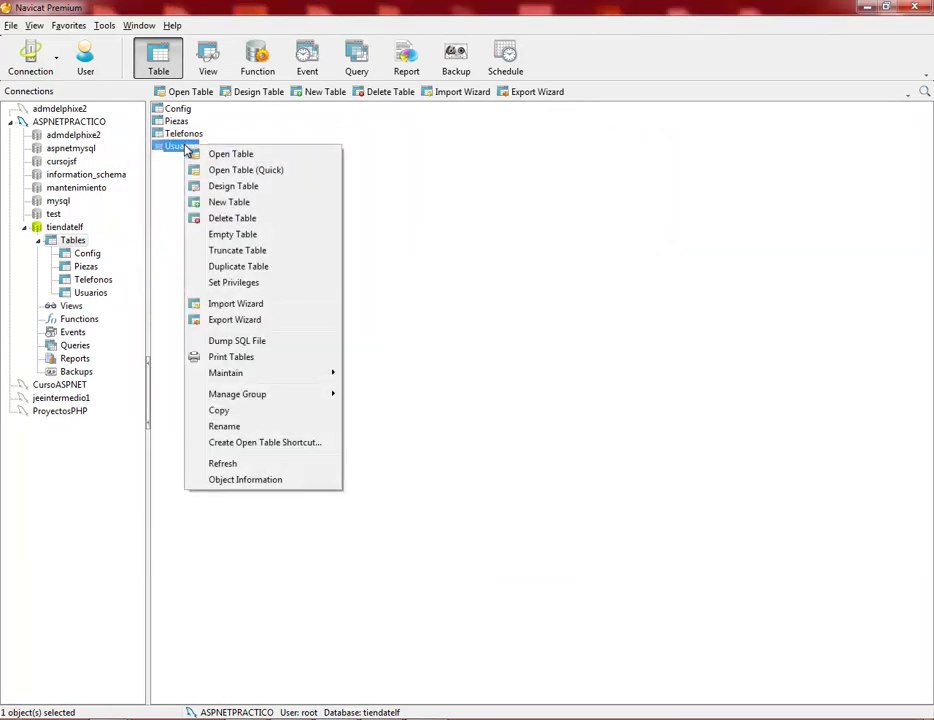
pyautogui.click(240, 186)
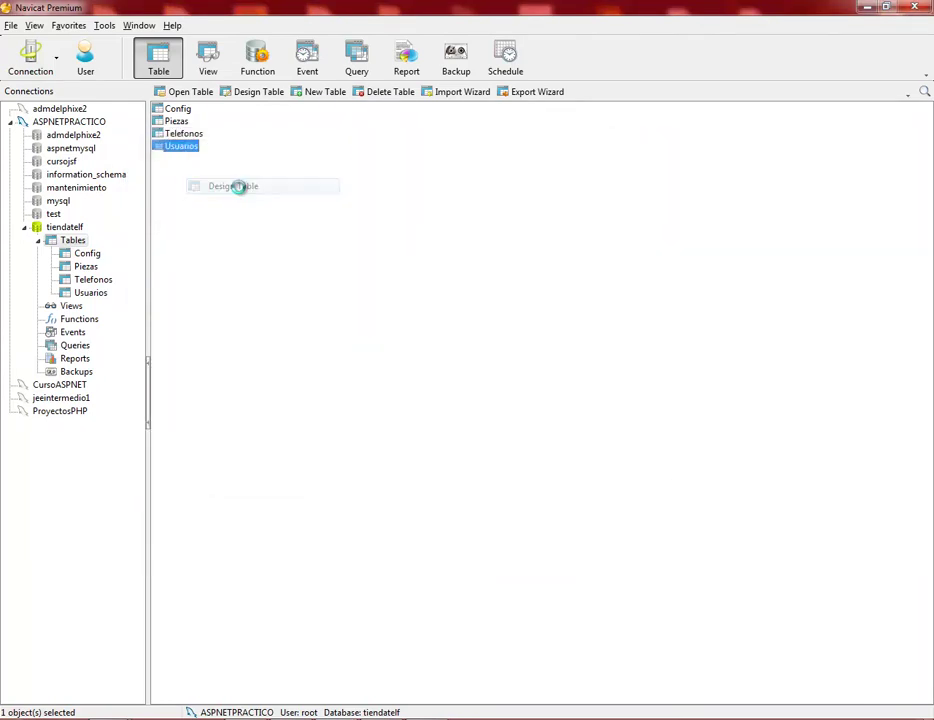
pyautogui.click(477, 174)
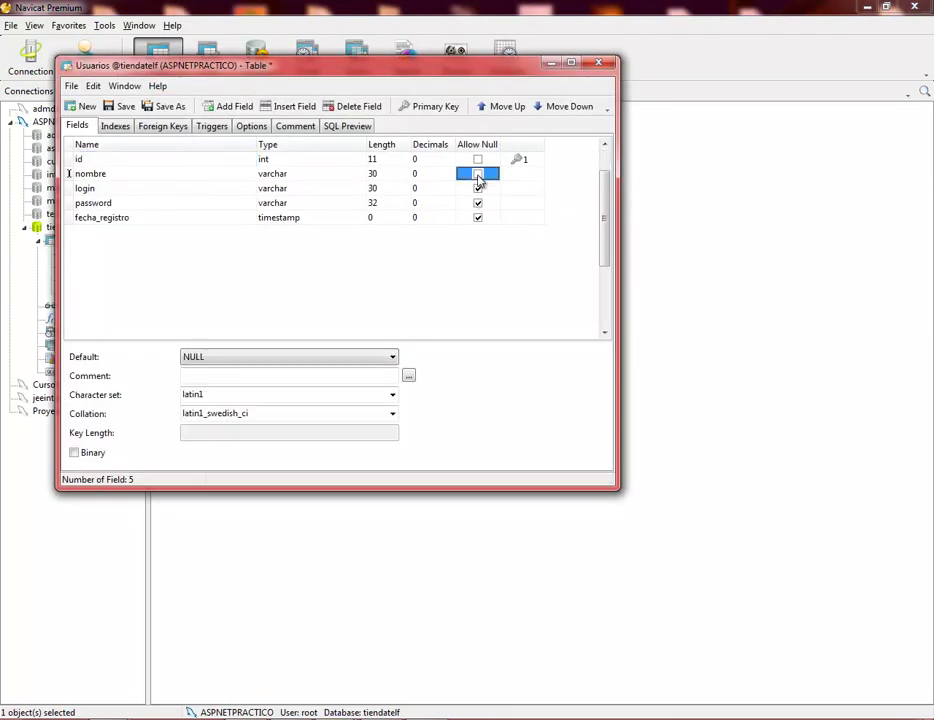
pyautogui.click(477, 202)
pyautogui.click(477, 188)
pyautogui.click(477, 217)
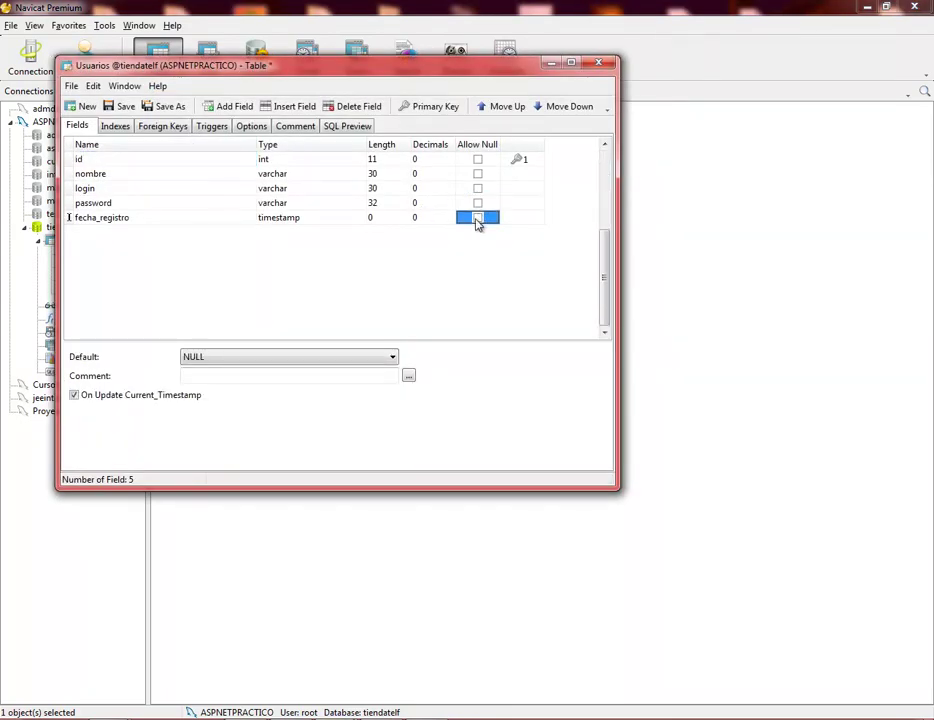
pyautogui.click(124, 107)
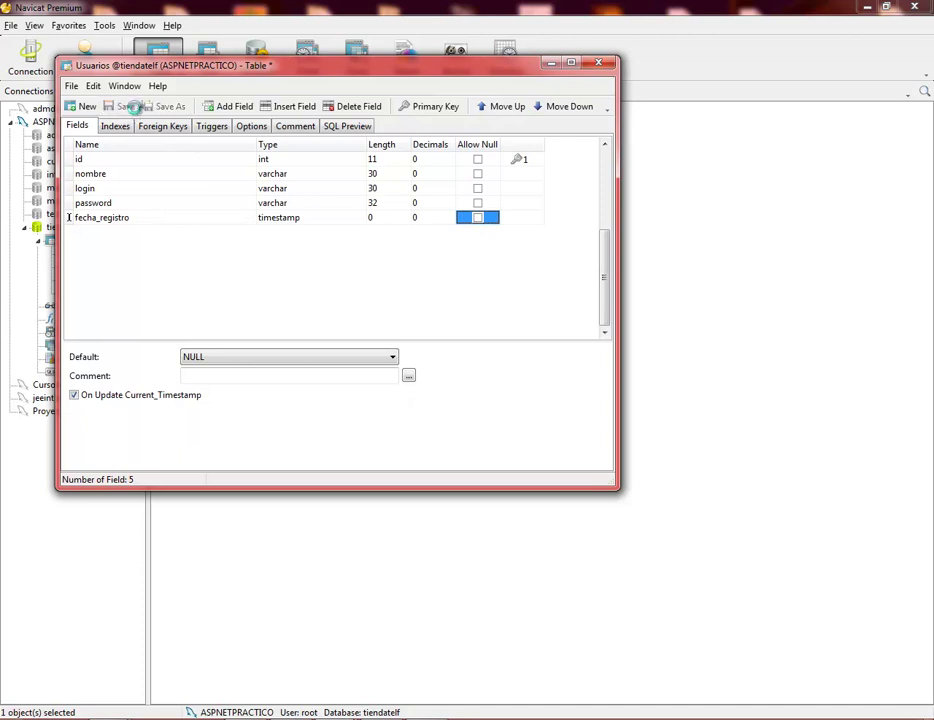
pyautogui.click(598, 66)
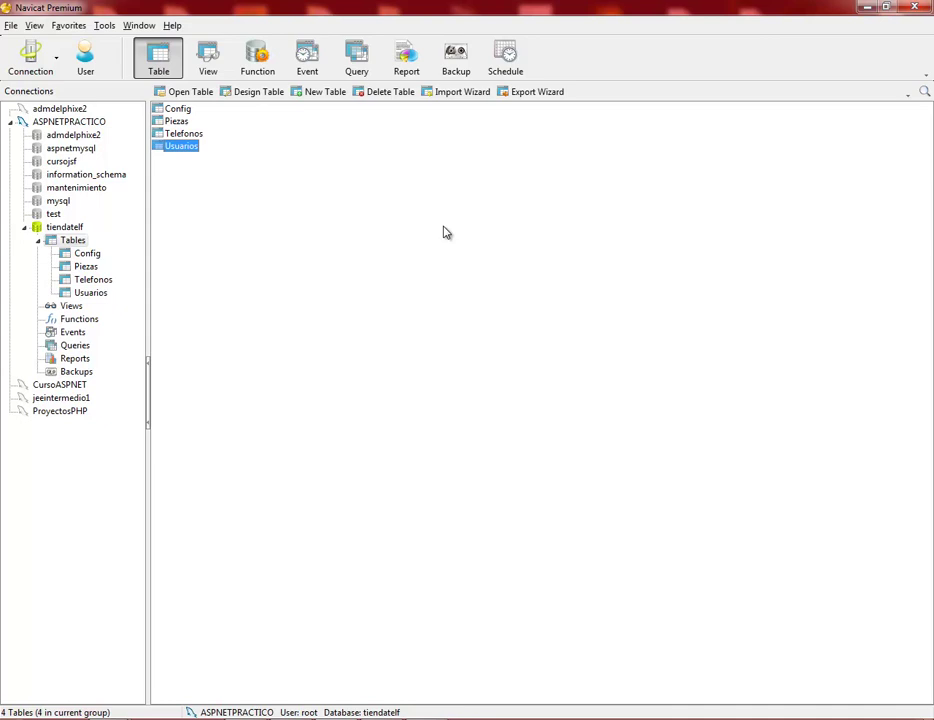
# Step: Start a new table in tiendatelf with a non-null int field "id" as its auto-incrementing primary key
pyautogui.rightClick(74, 245)
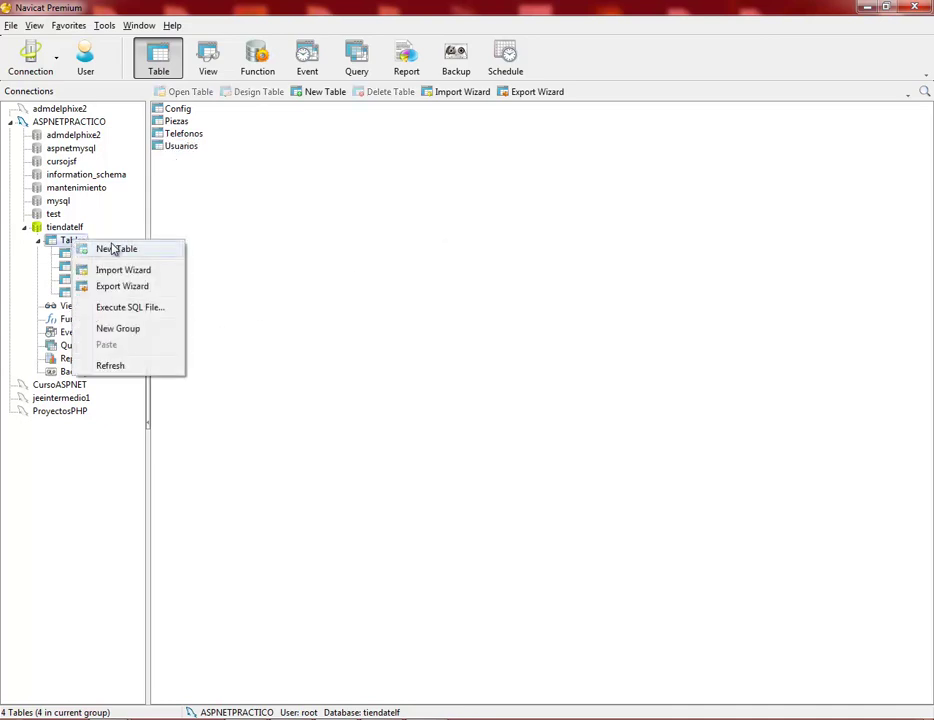
pyautogui.click(115, 248)
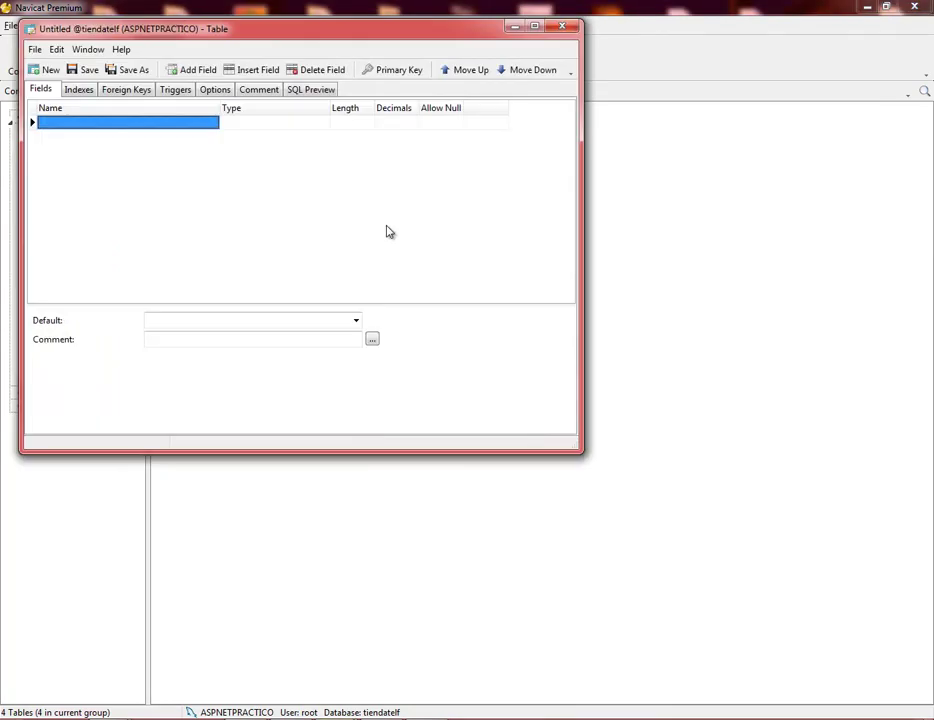
pyautogui.write('id')
pyautogui.press('Tab')
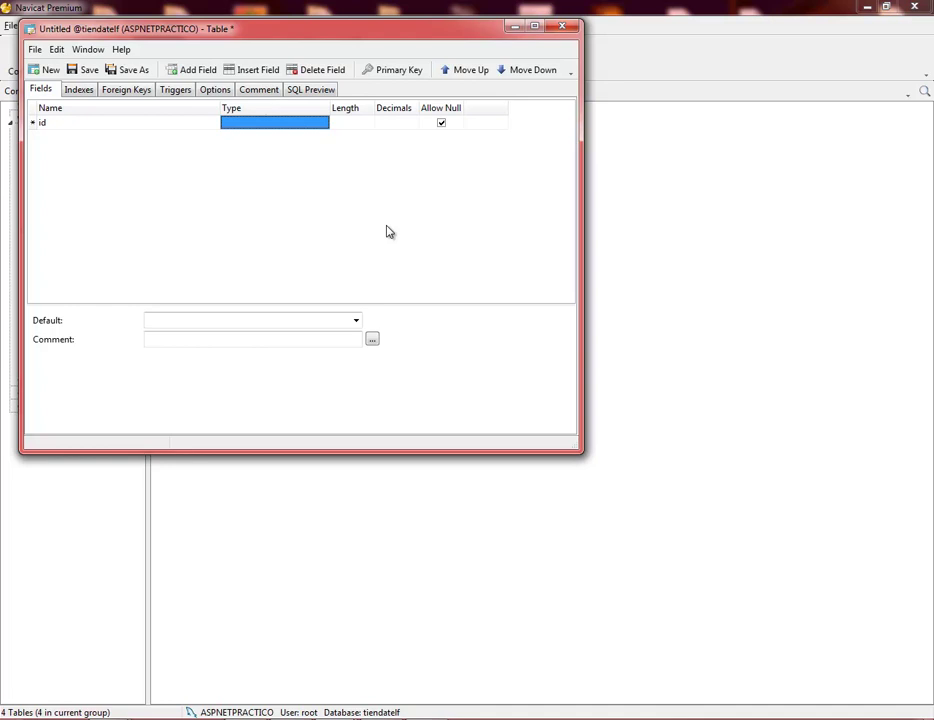
pyautogui.write('int')
pyautogui.press('Tab')
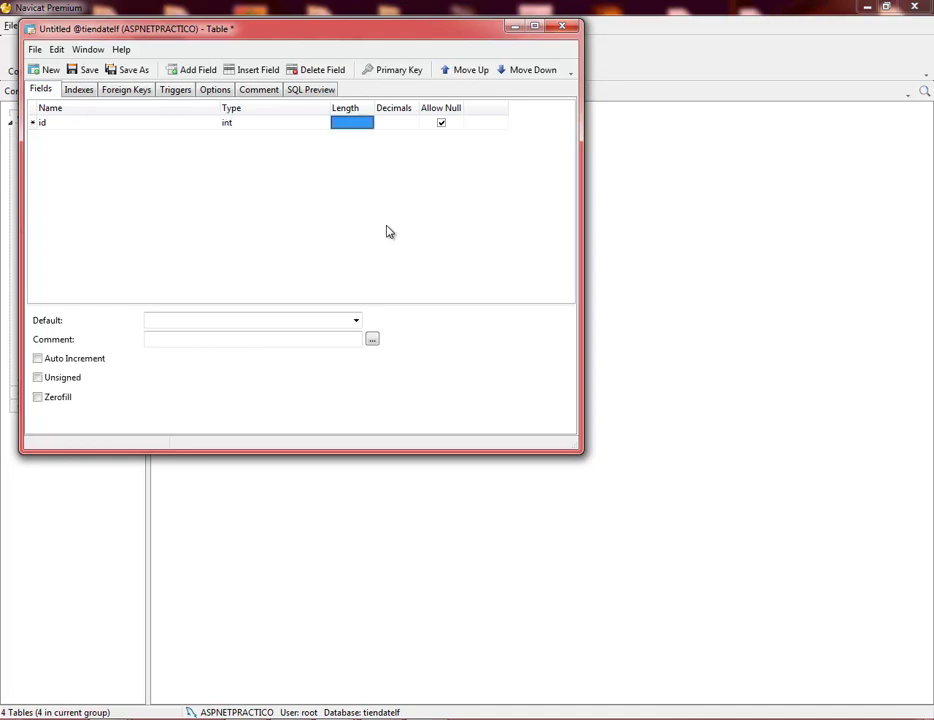
pyautogui.click(441, 122)
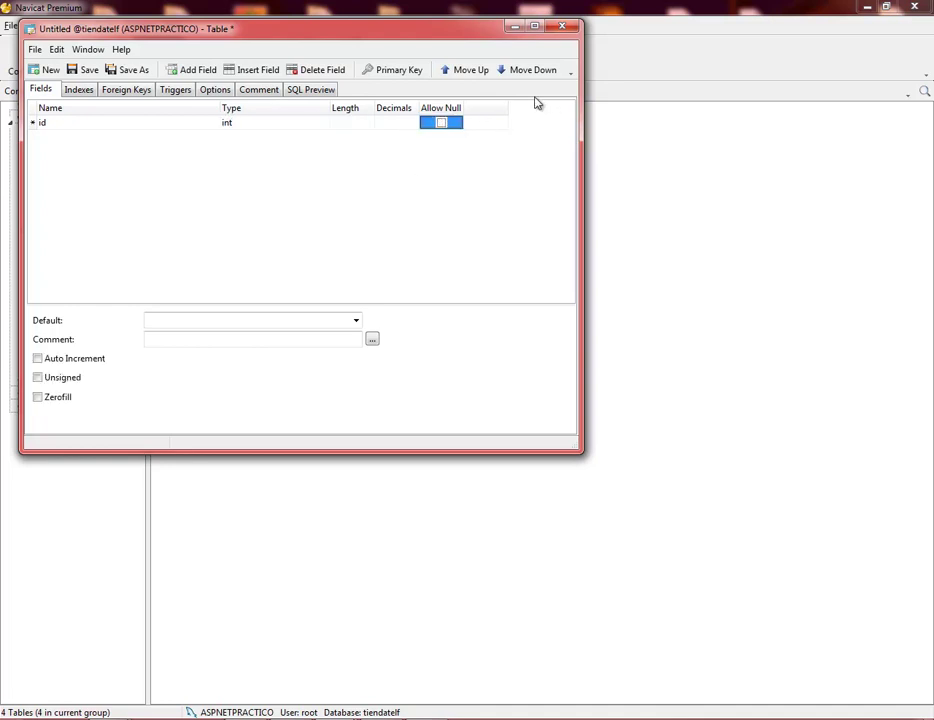
pyautogui.click(400, 72)
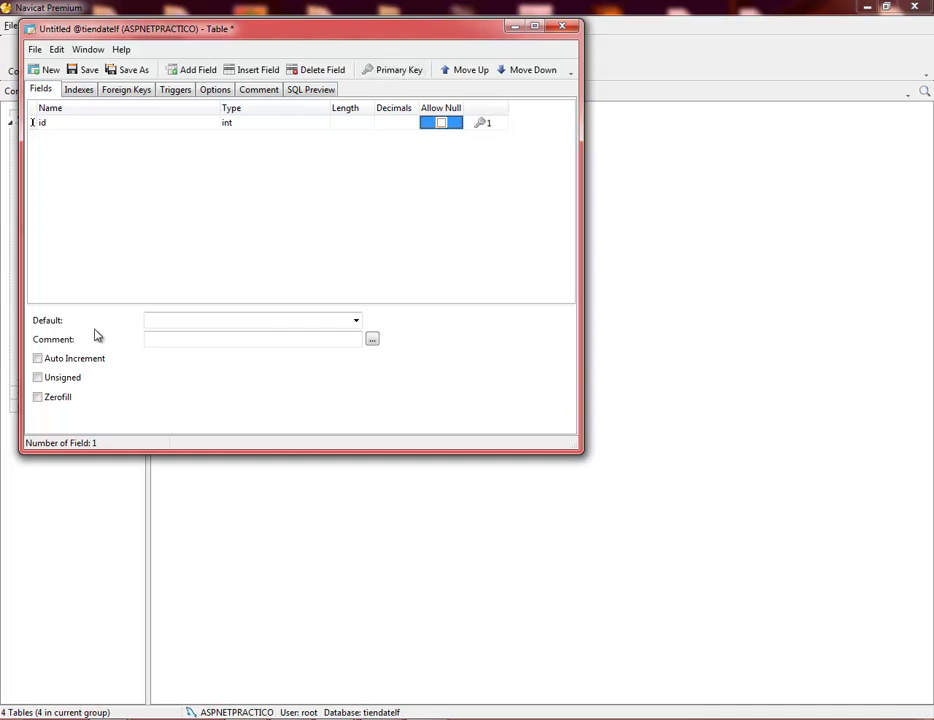
pyautogui.click(56, 360)
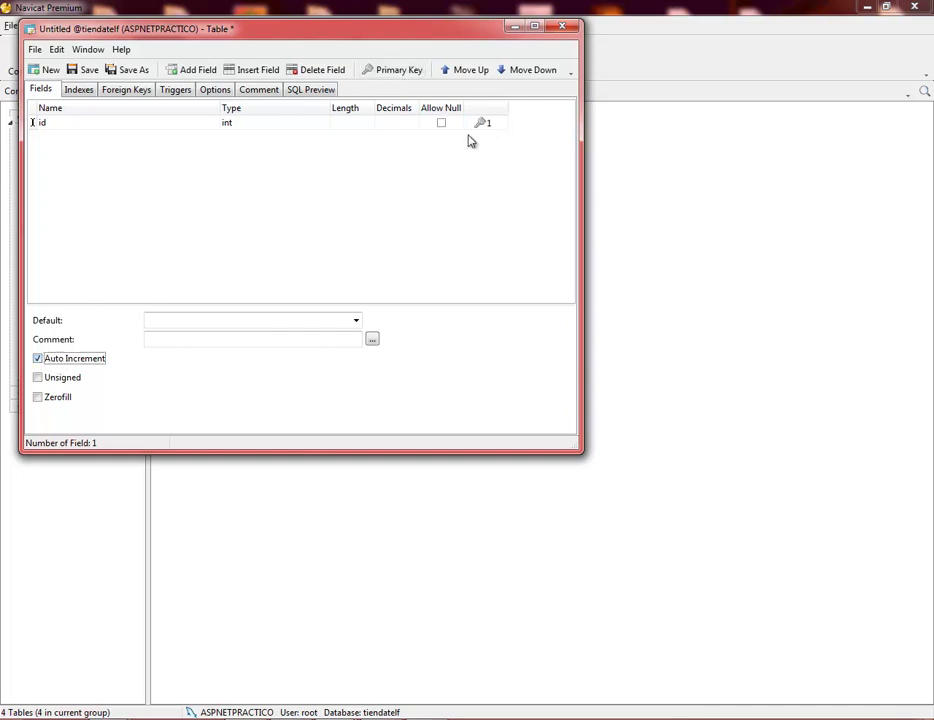
# Step: Add a non-null varchar field named "nombre" with length 30 below the id field
pyautogui.click(138, 124)
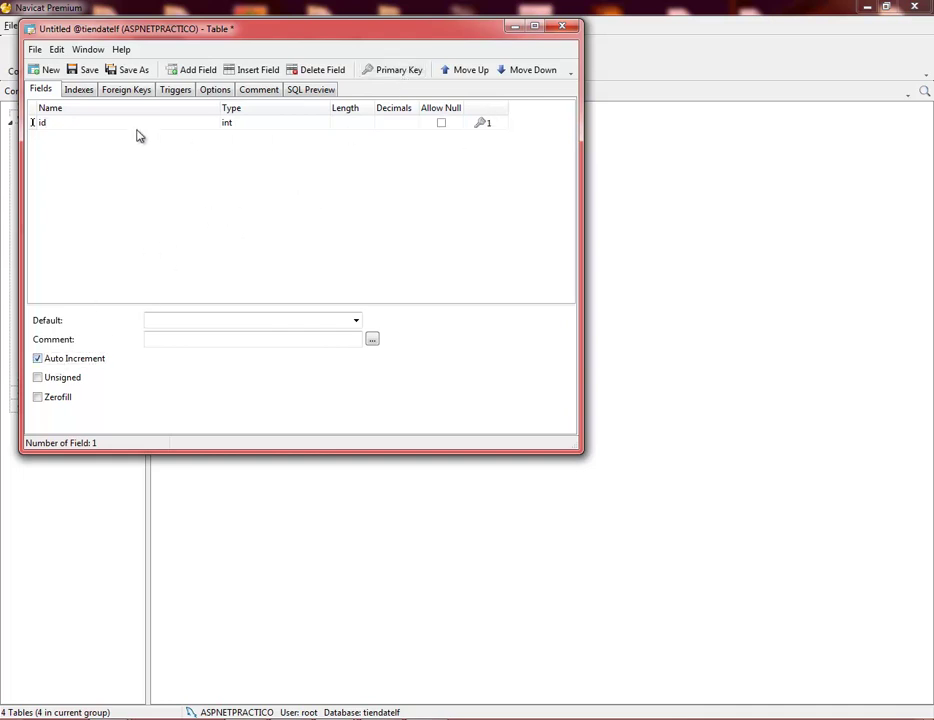
pyautogui.press('Down')
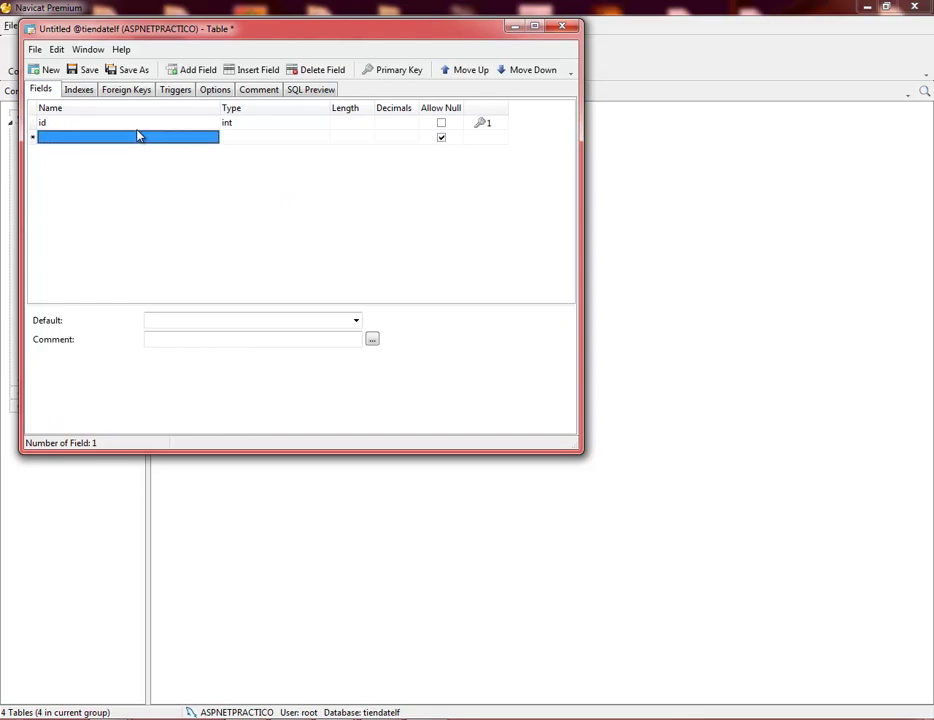
pyautogui.write('nombre')
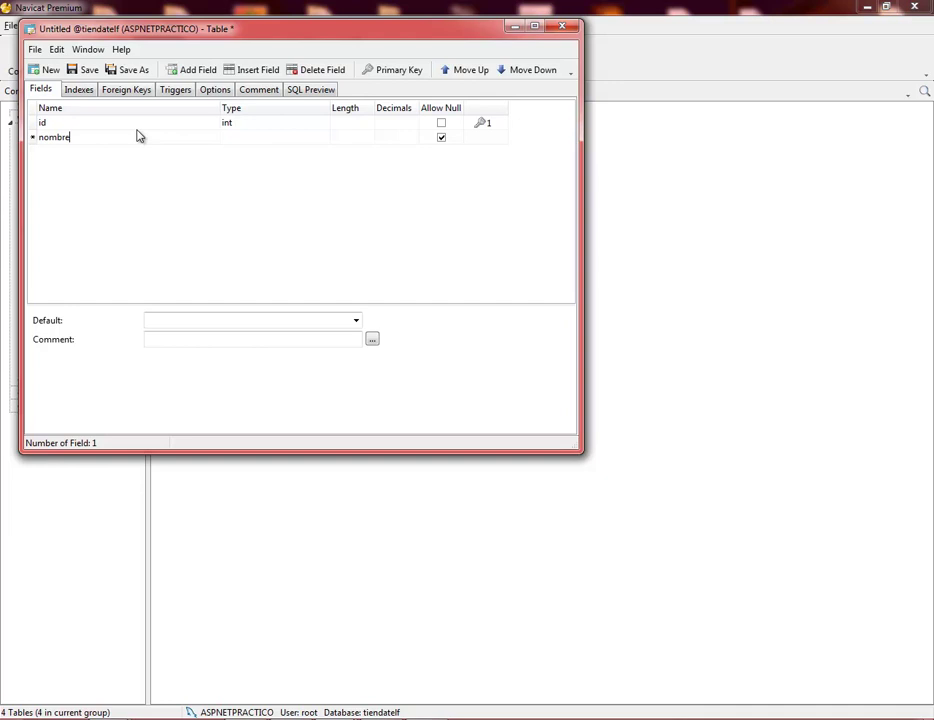
pyautogui.press('Tab')
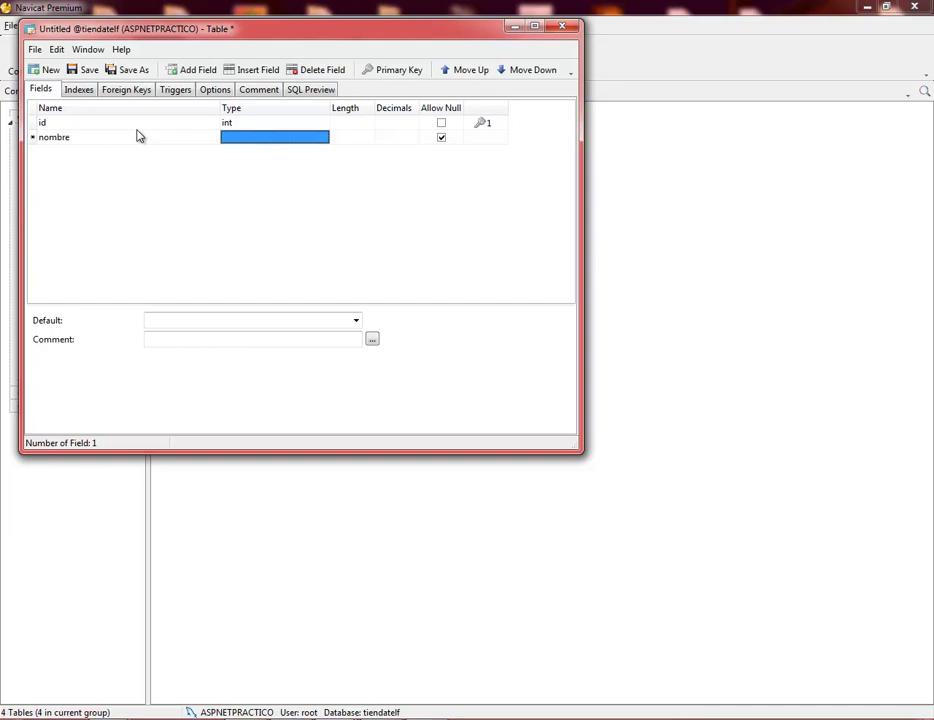
pyautogui.write('varchar')
pyautogui.press('Tab')
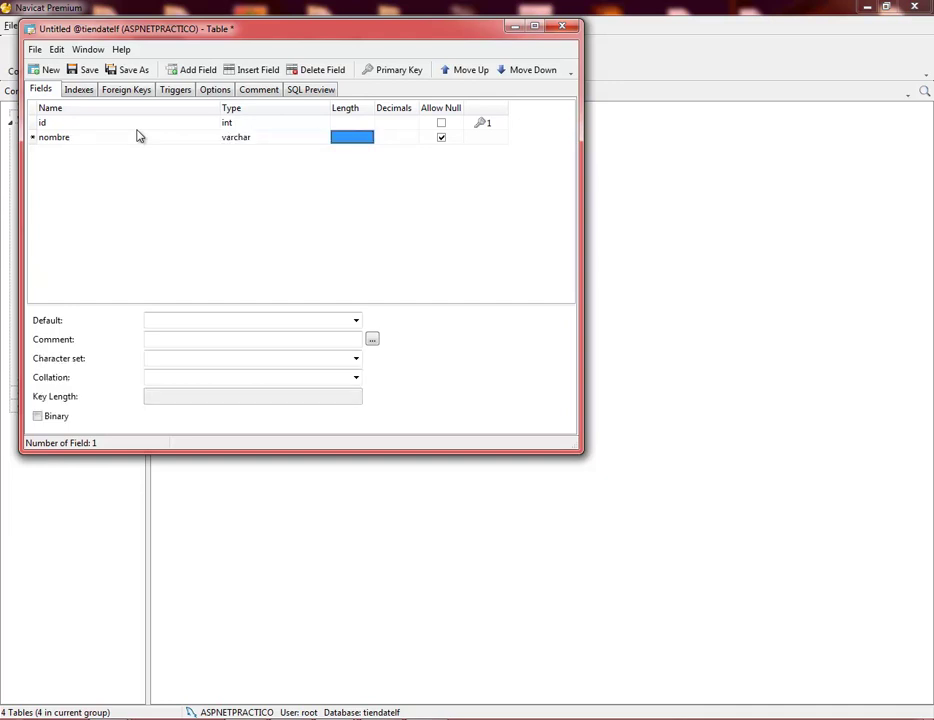
pyautogui.write('30')
pyautogui.press('Tab')
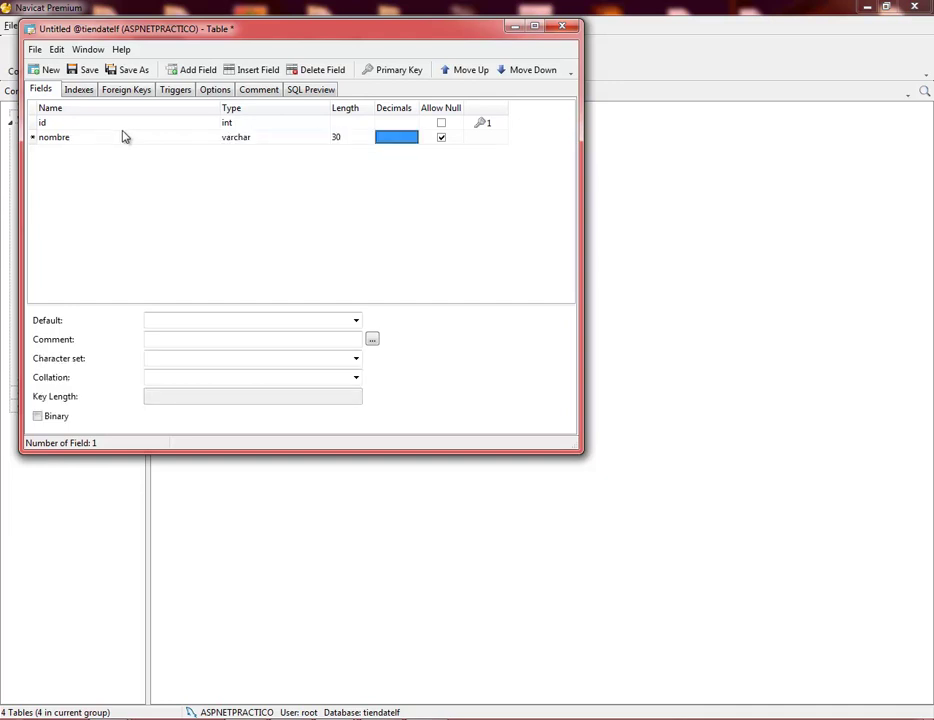
pyautogui.click(441, 137)
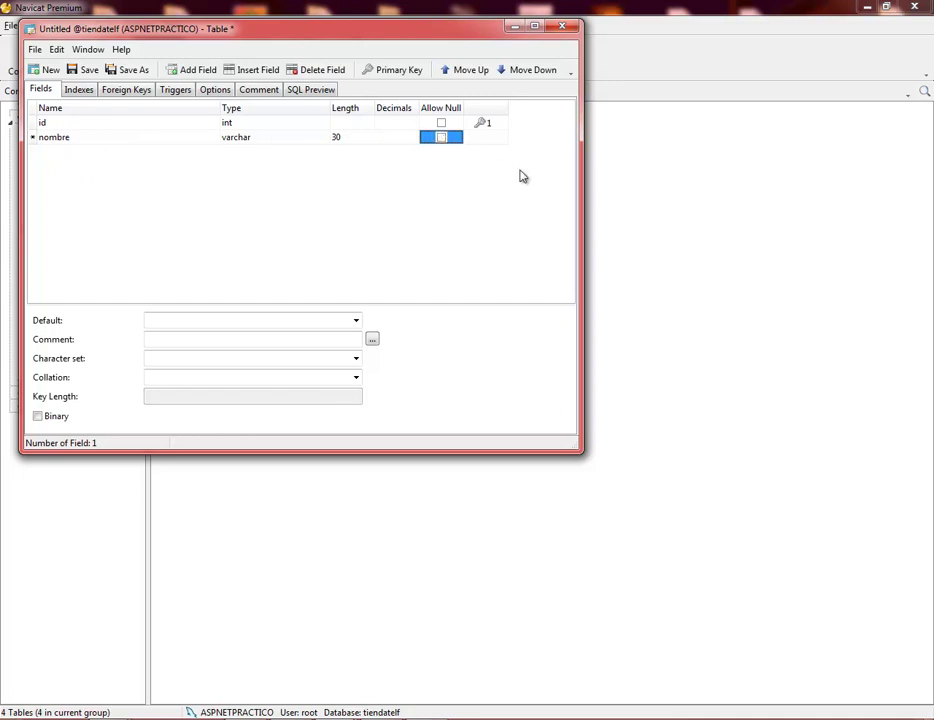
# Step: Add a text field named "contenido" below nombre and disallow null values for it
pyautogui.press('Down')
pyautogui.press('Left')
pyautogui.press('Left')
pyautogui.press('Left')
pyautogui.press('Left')
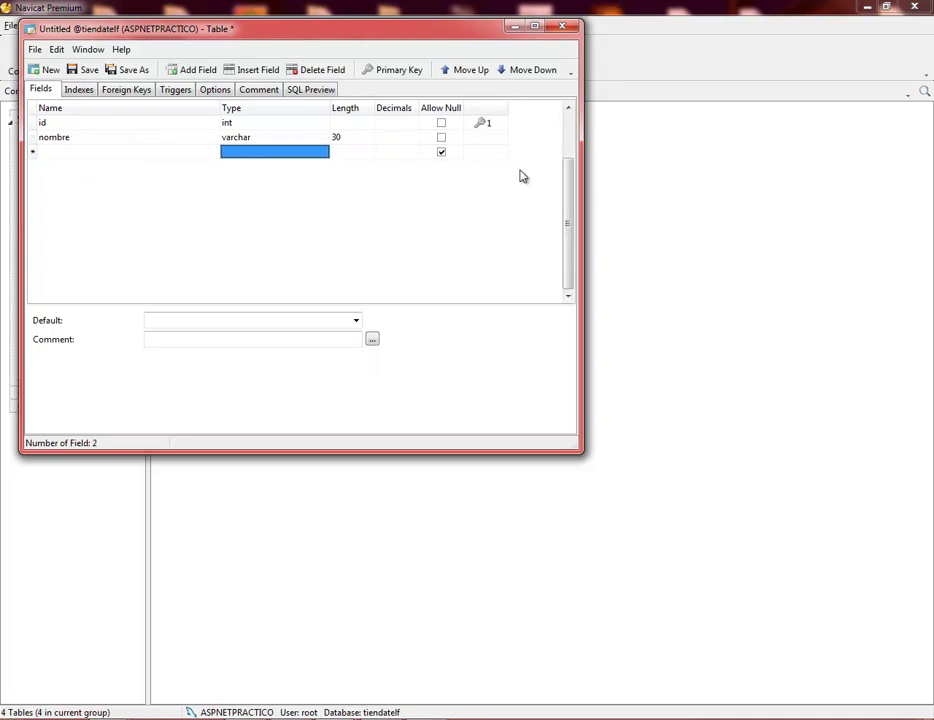
pyautogui.write('con')
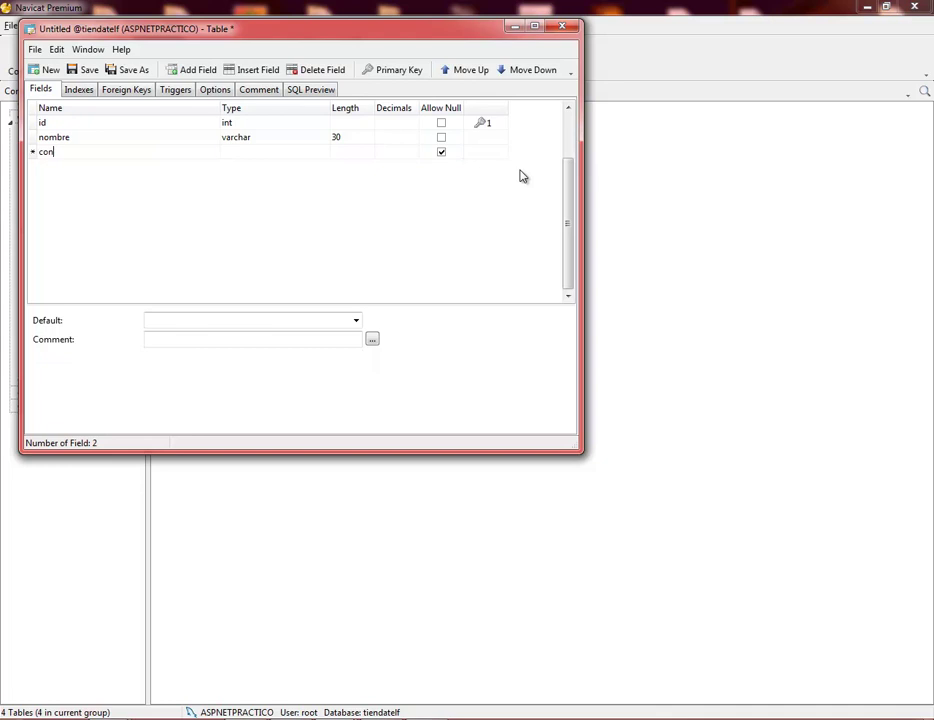
pyautogui.write('tenido')
pyautogui.press('Tab')
pyautogui.write('te')
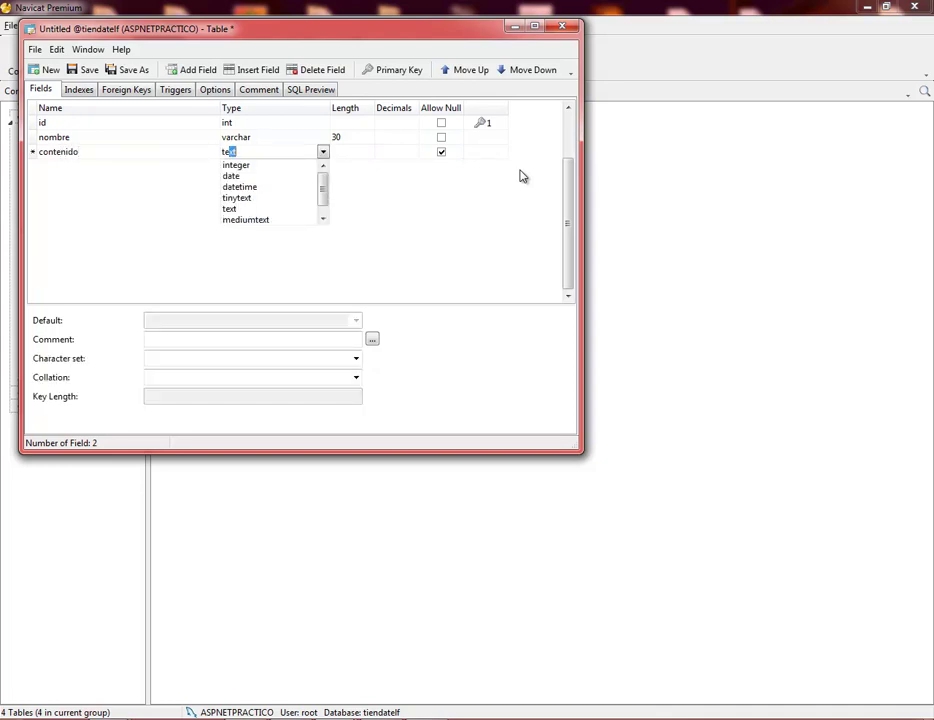
pyautogui.press('Tab')
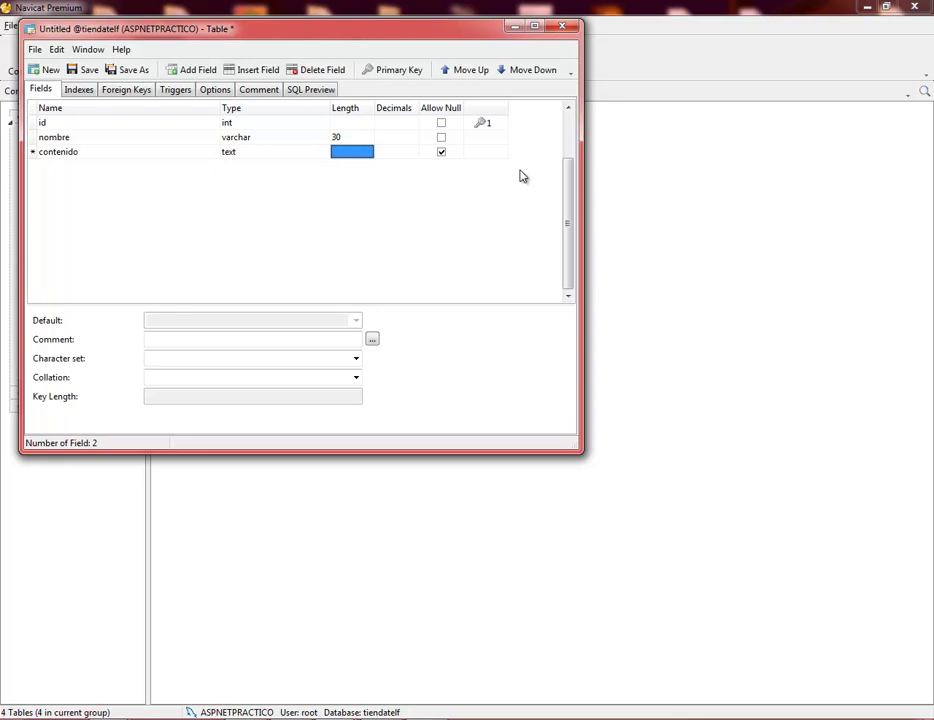
pyautogui.click(443, 152)
# Step: Add a non-null field named "fecha_registro" of type time below contenido
pyautogui.press('Down')
pyautogui.press('Left')
pyautogui.press('Left')
pyautogui.press('Left')
pyautogui.press('Left')
pyautogui.write('fe')
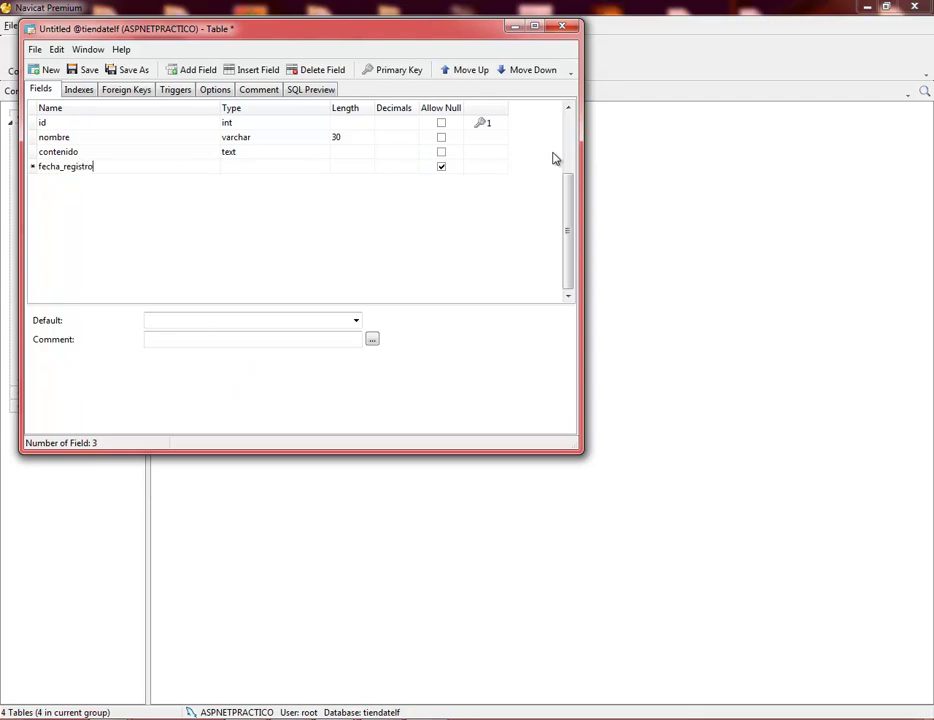
pyautogui.press('Tab')
pyautogui.write('time')
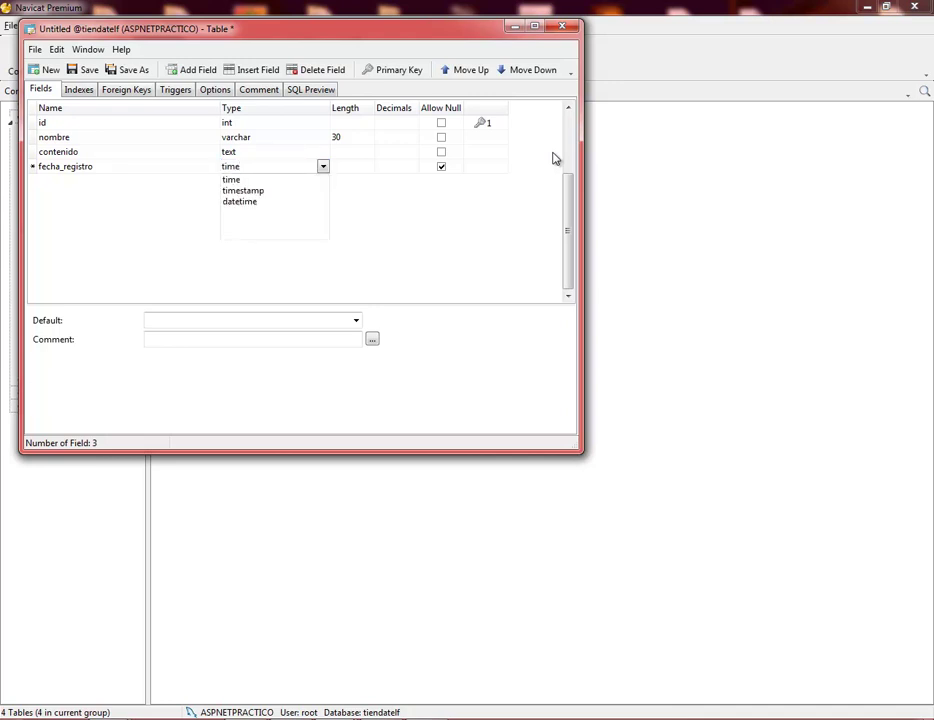
pyautogui.press('Down')
pyautogui.press('Tab')
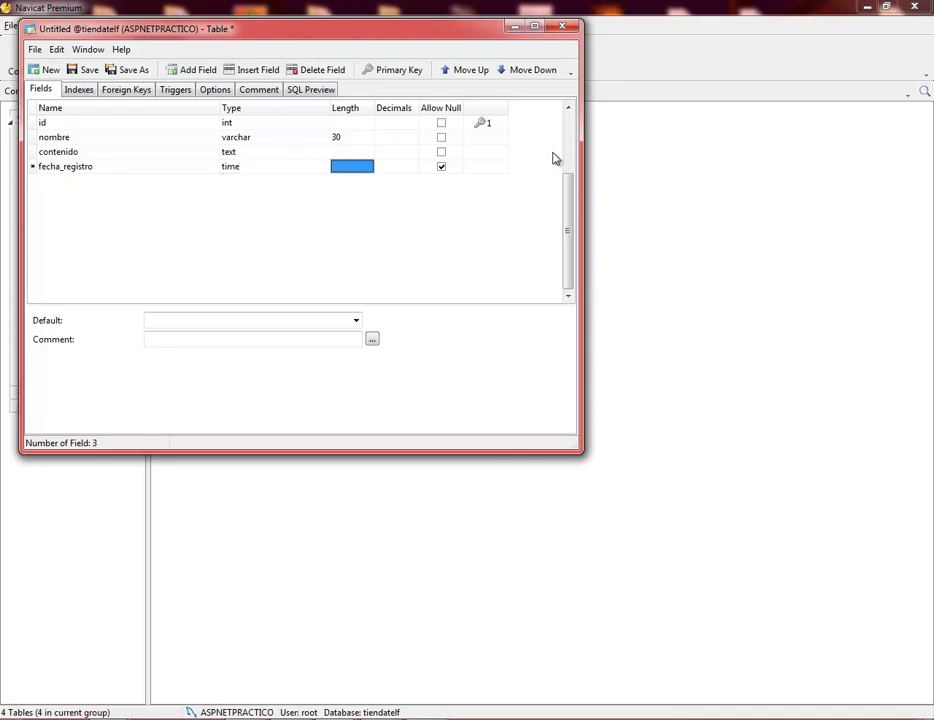
pyautogui.click(441, 166)
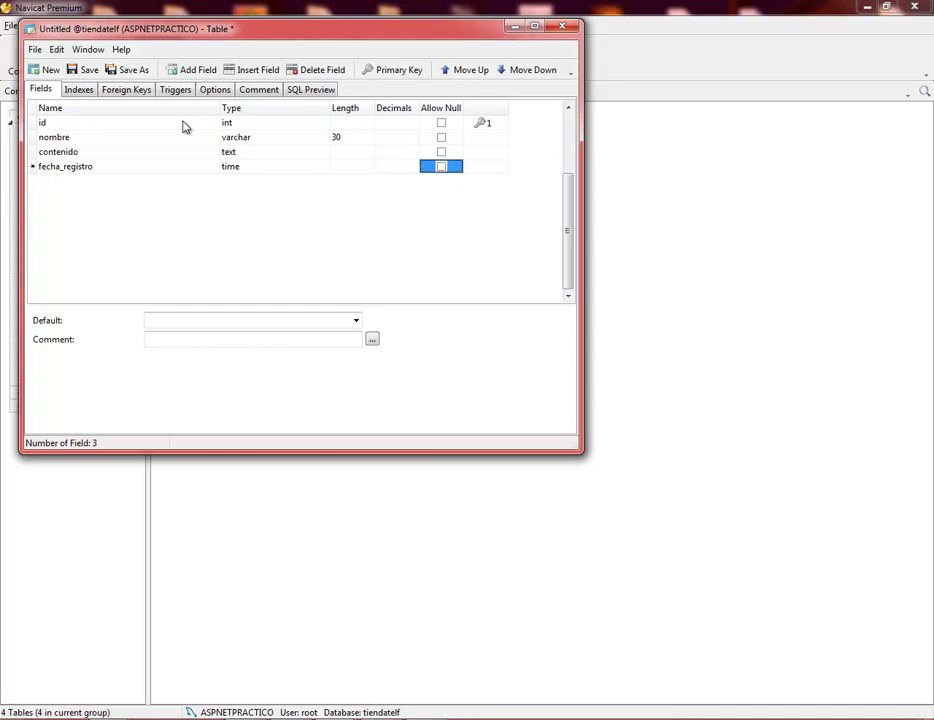
# Step: Save the new table under the name "Paginas" and close its design window
pyautogui.click(133, 70)
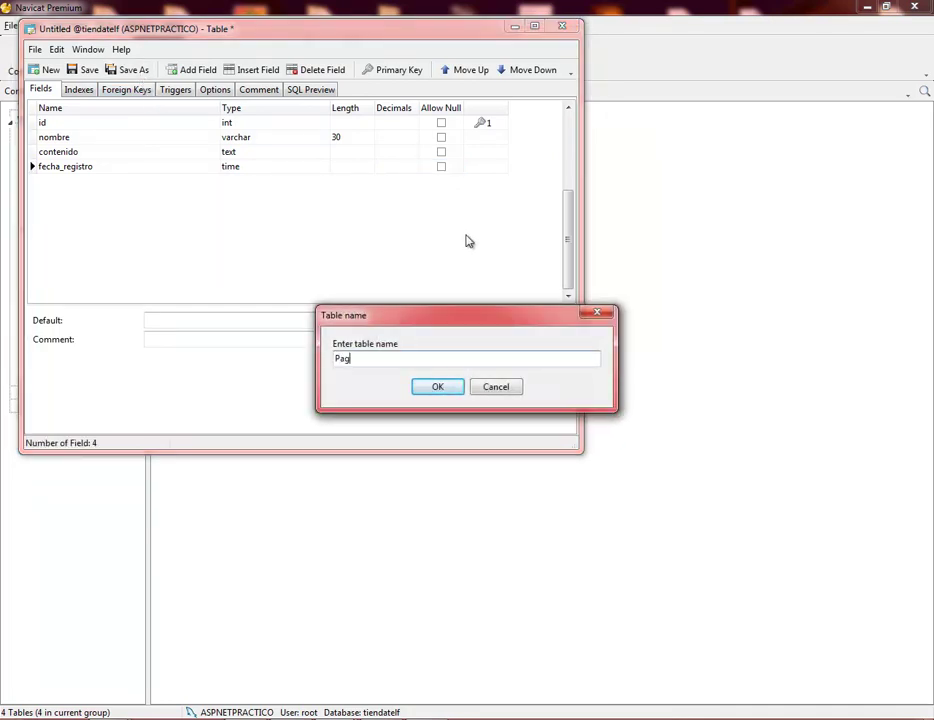
pyautogui.click(438, 387)
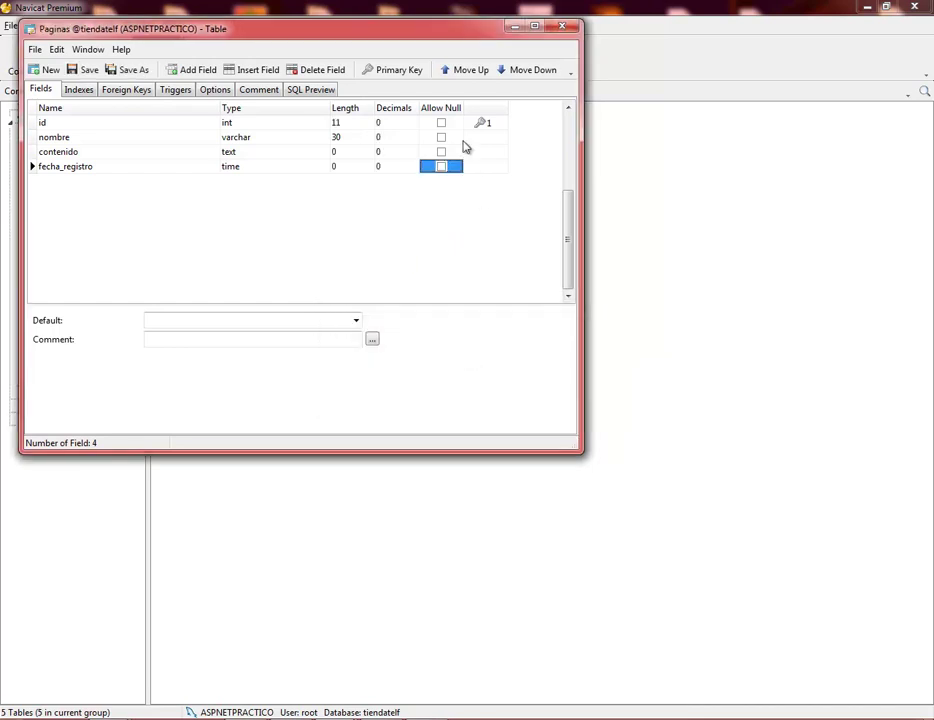
pyautogui.click(563, 28)
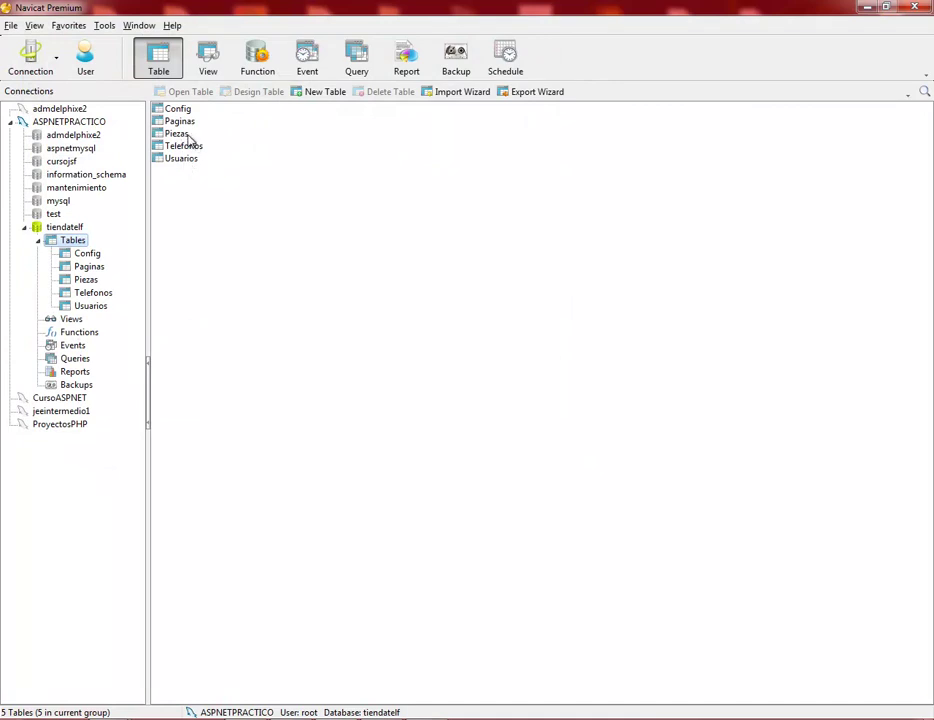
pyautogui.click(70, 229)
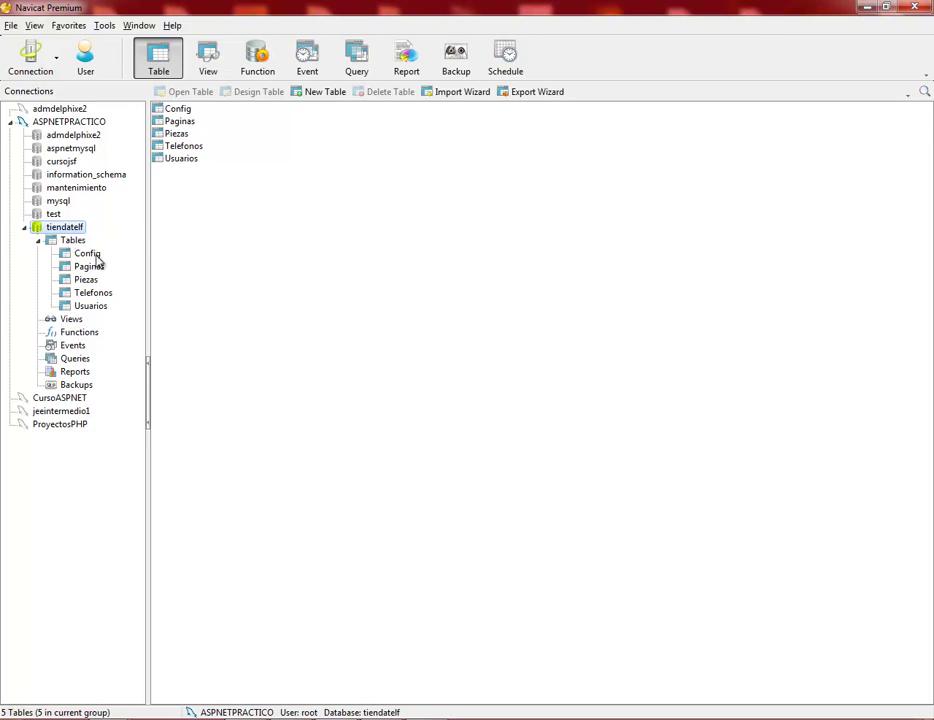
pyautogui.click(98, 256)
pyautogui.click(100, 267)
pyautogui.click(100, 281)
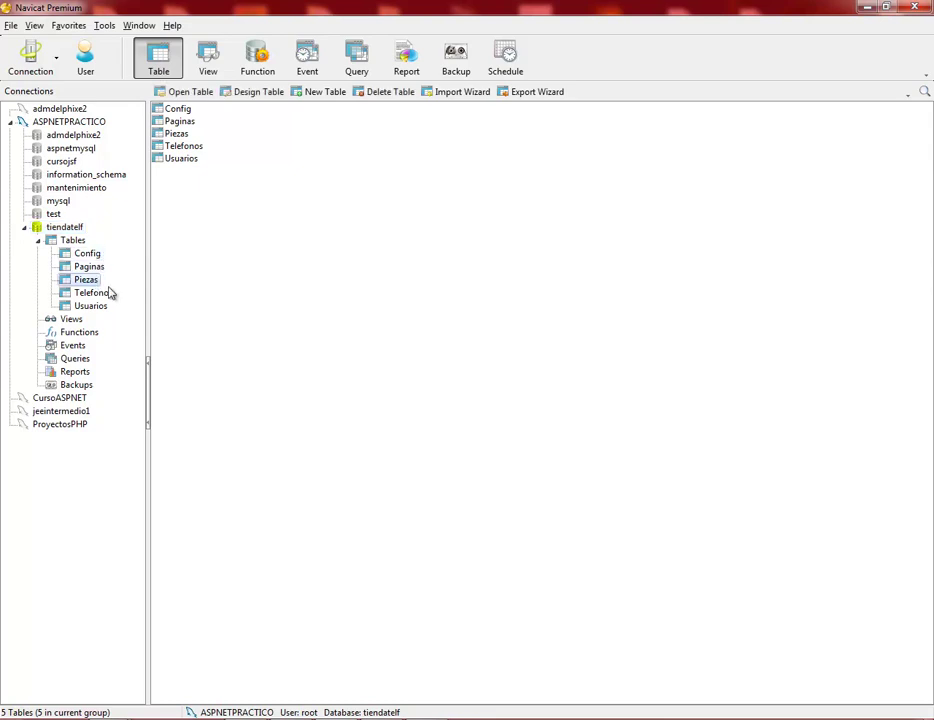
pyautogui.click(100, 294)
pyautogui.click(100, 307)
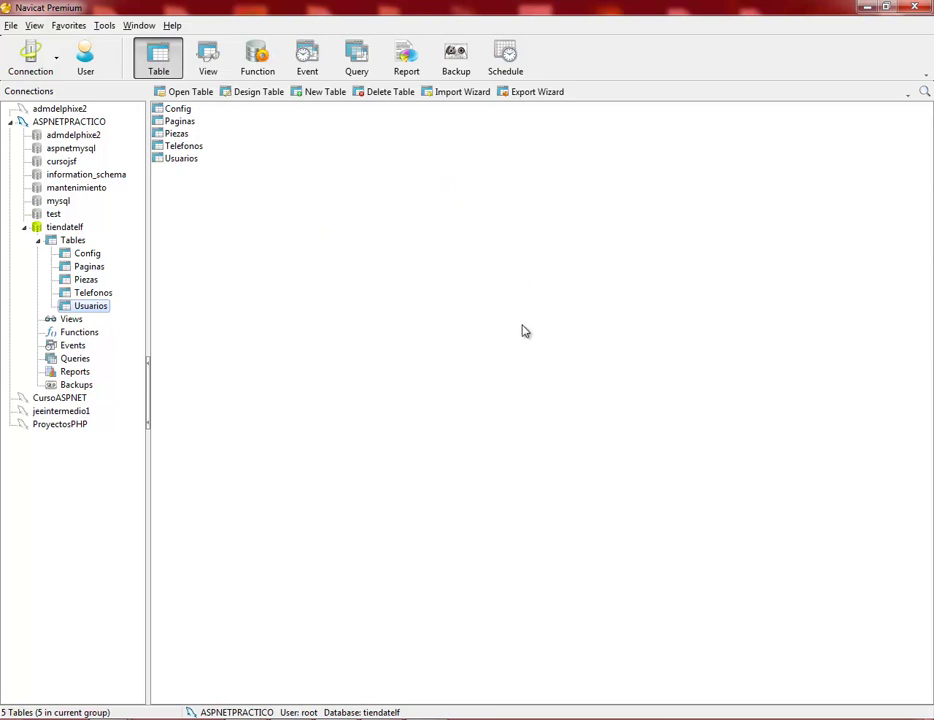
# Step: Switch to Visual Studio, add a Visual C# master page named "Plantillamaster" to the PROYECTO PRACTICO site, and show it in Design view
pyautogui.hotkey('alt', 'Tab')
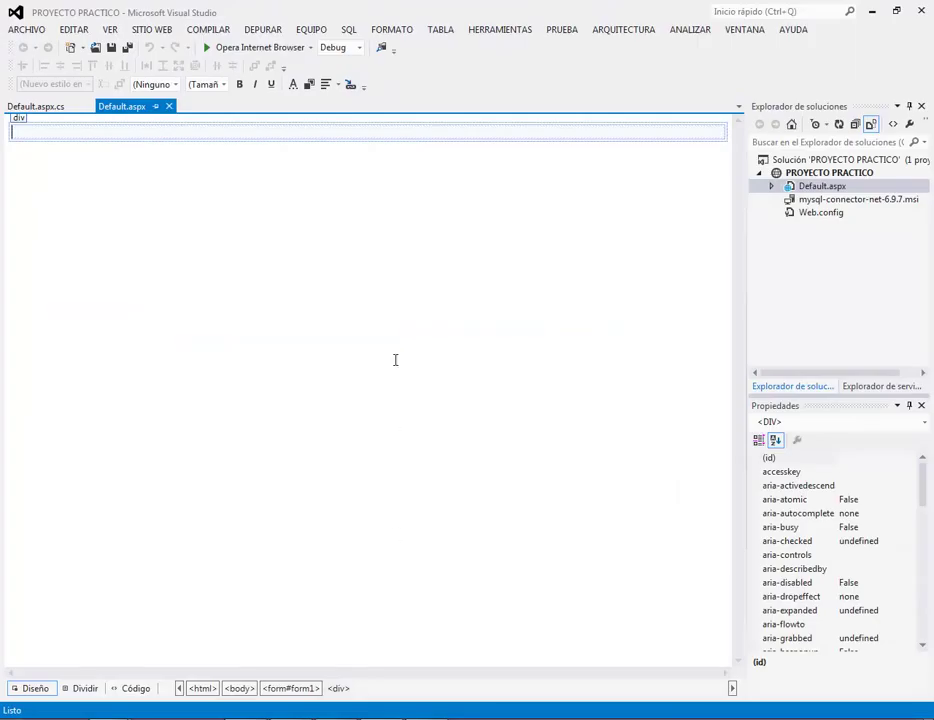
pyautogui.click(813, 174)
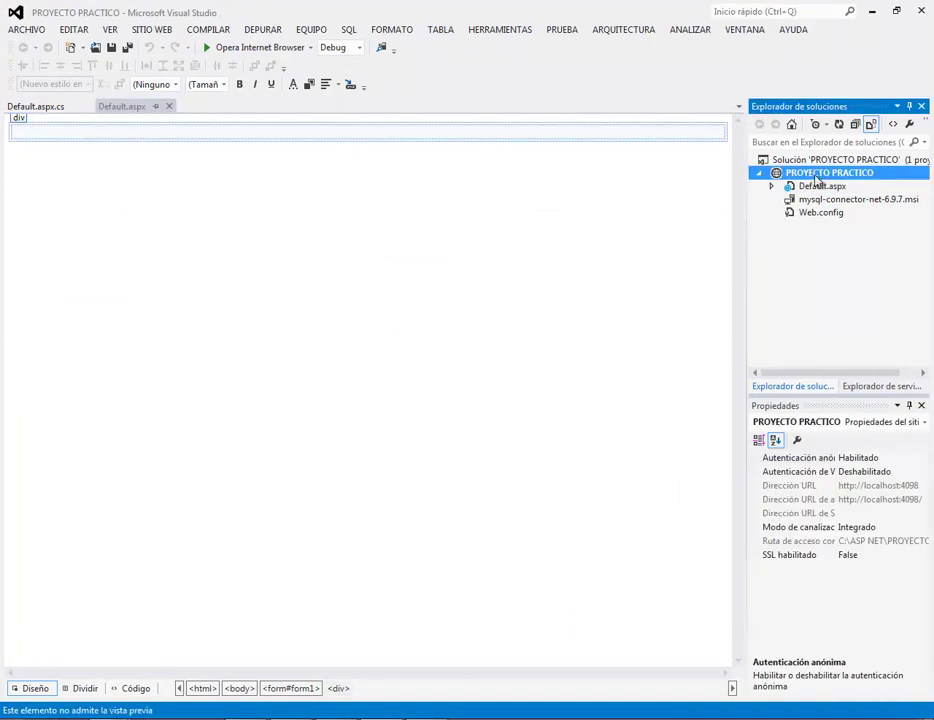
pyautogui.rightClick(815, 179)
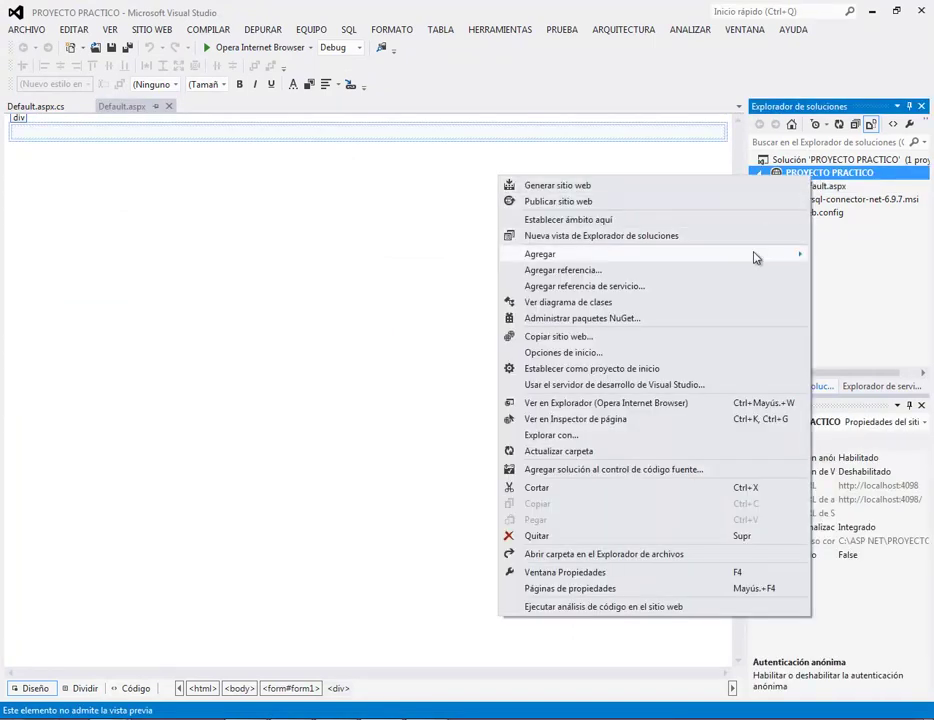
pyautogui.moveTo(755, 256)
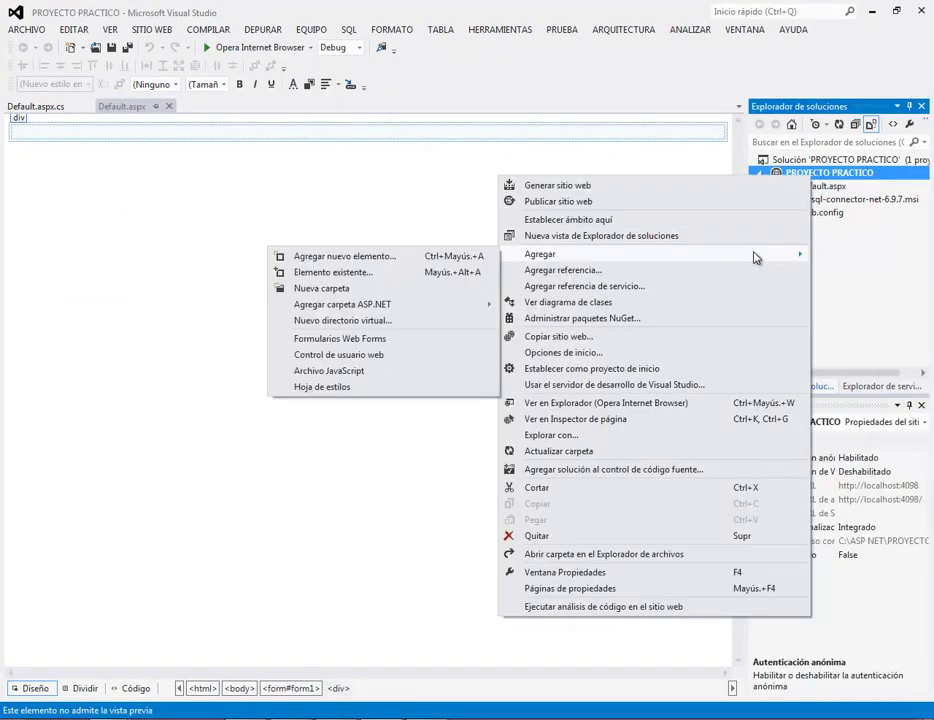
pyautogui.click(420, 257)
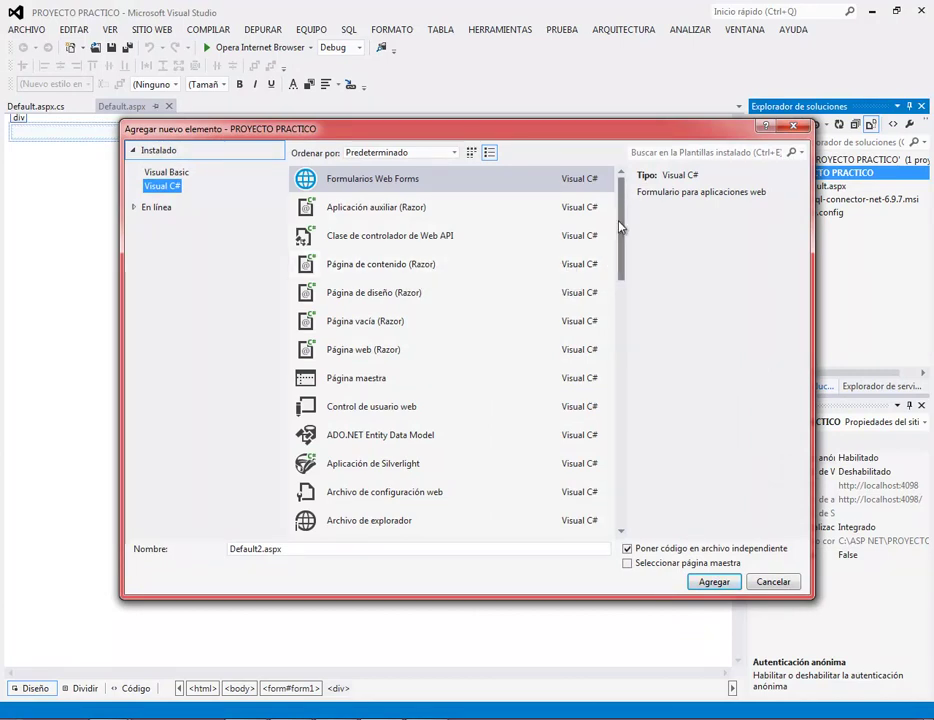
pyautogui.click(364, 384)
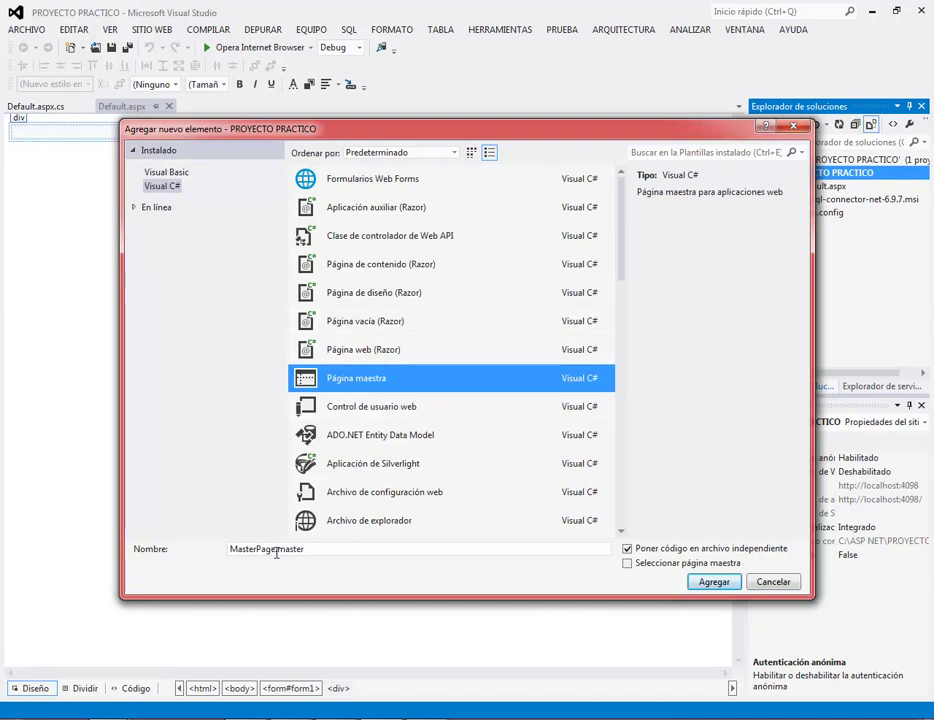
pyautogui.moveTo(279, 549); pyautogui.dragTo(229, 549)
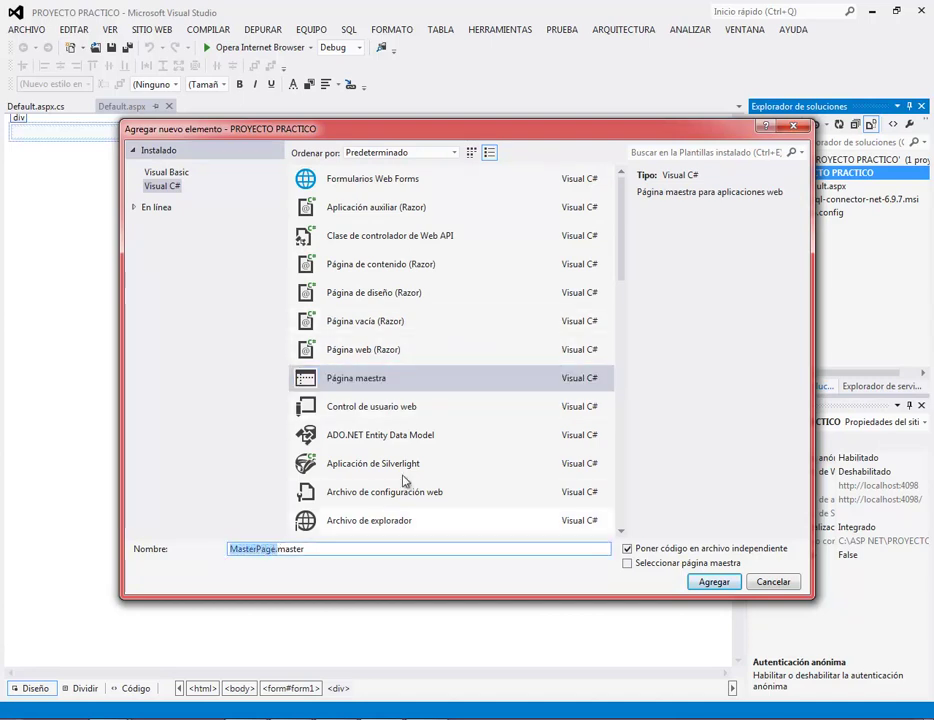
pyautogui.write('Plantilla')
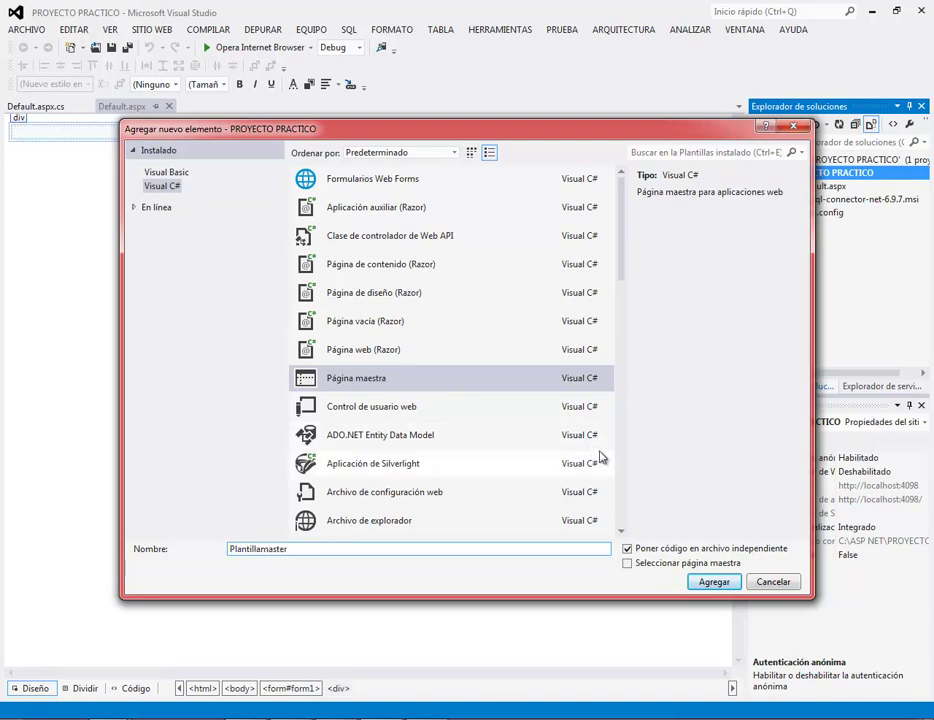
pyautogui.click(700, 581)
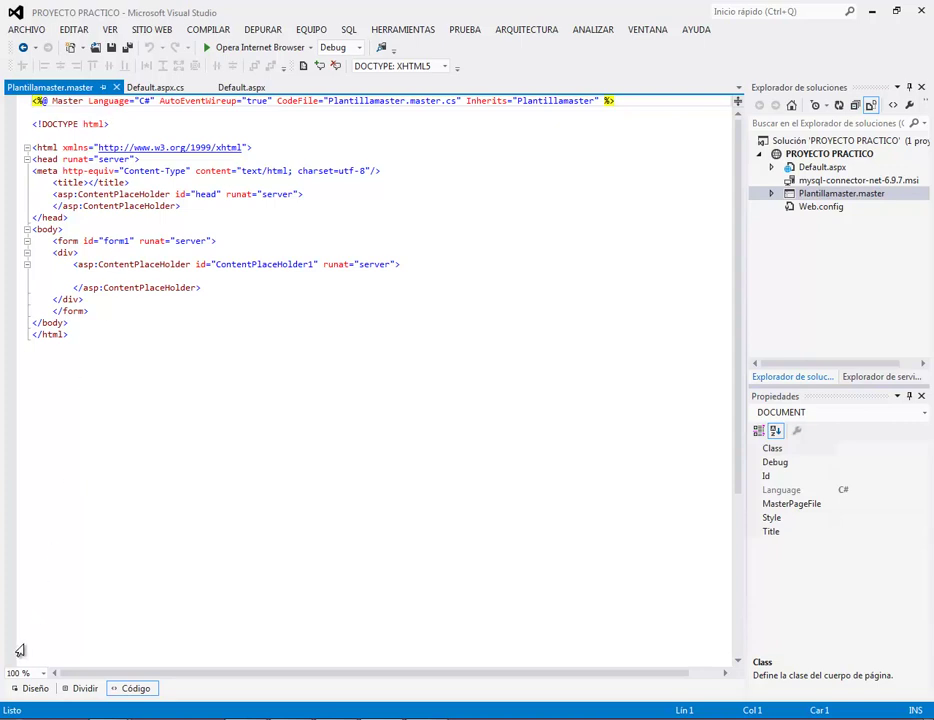
pyautogui.click(34, 689)
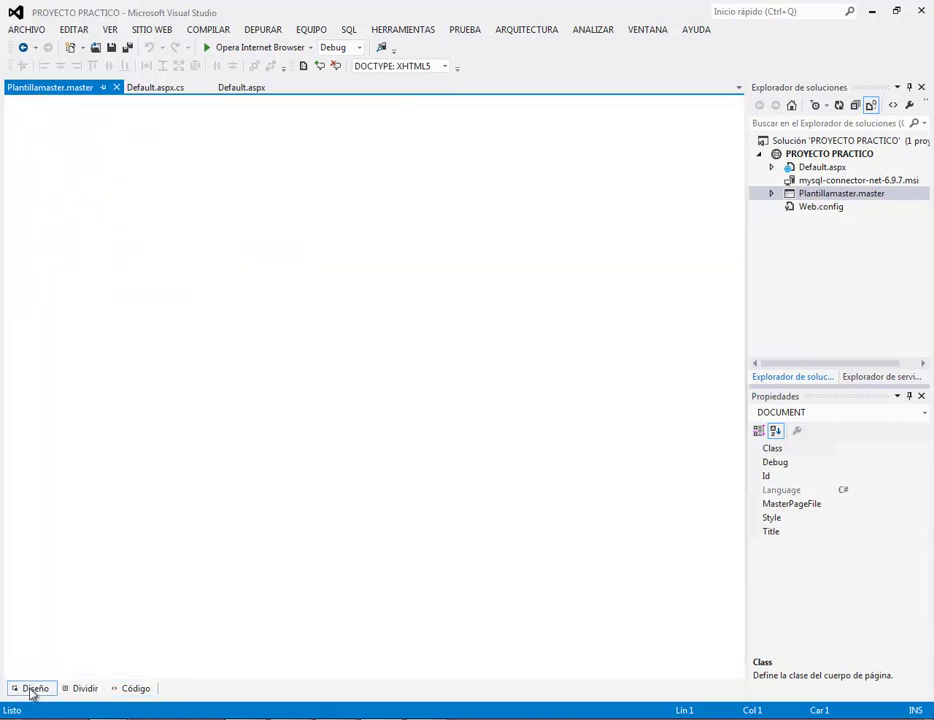